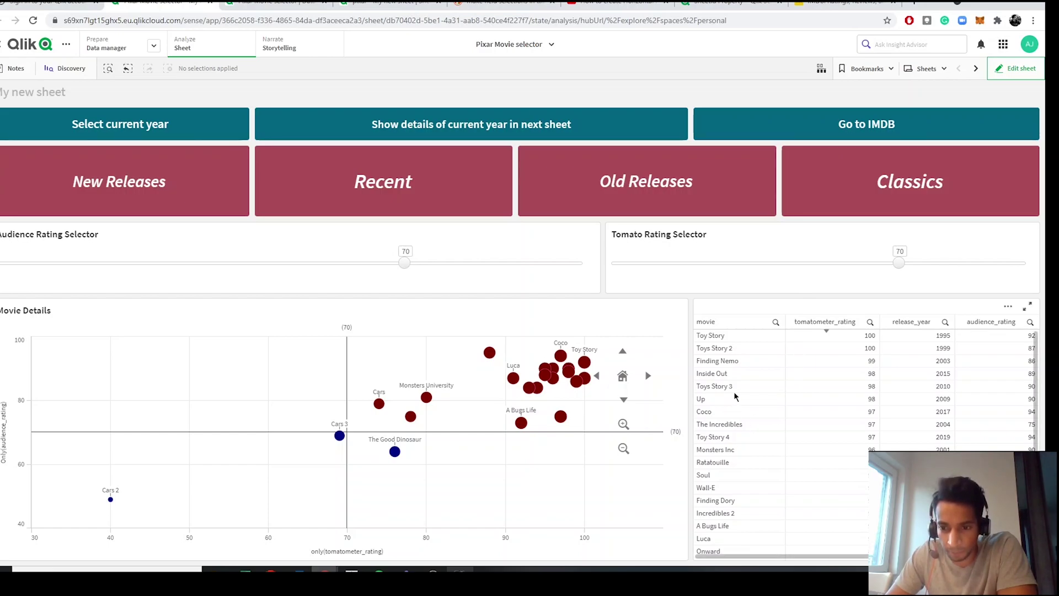
# - Filter the movie table to a block of release years from the 2010 row downward, and to the movie Toy Story 4
pyautogui.moveTo(933, 386); pyautogui.dragTo(932, 475)
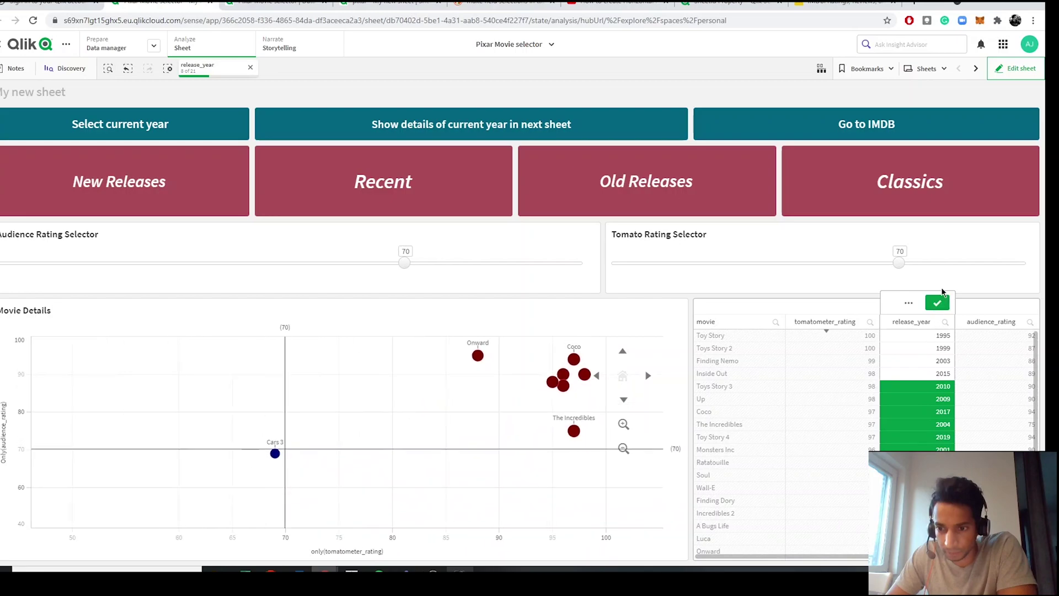
pyautogui.click(938, 302)
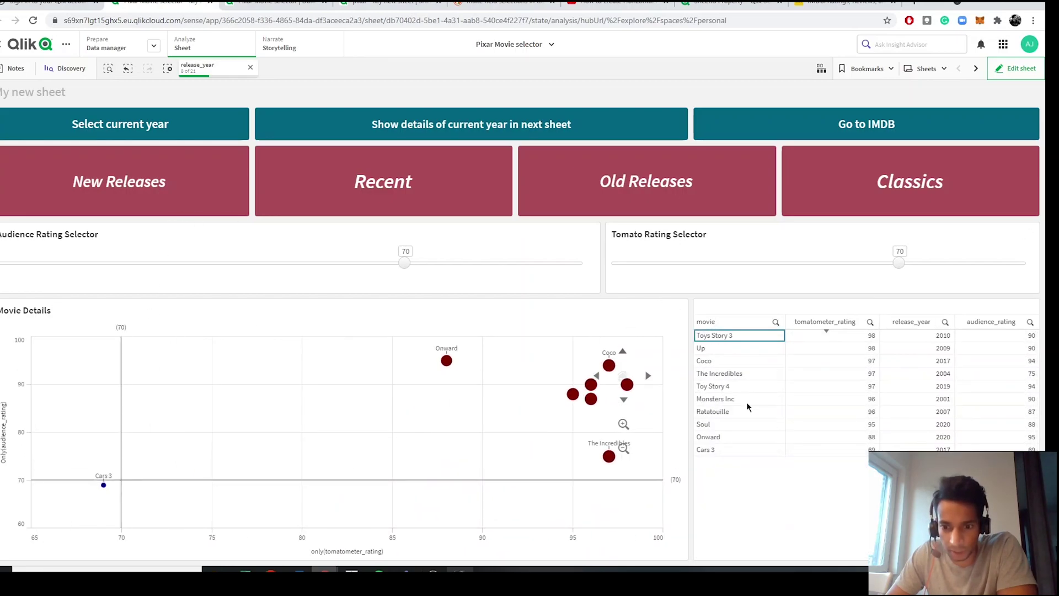
pyautogui.click(725, 386)
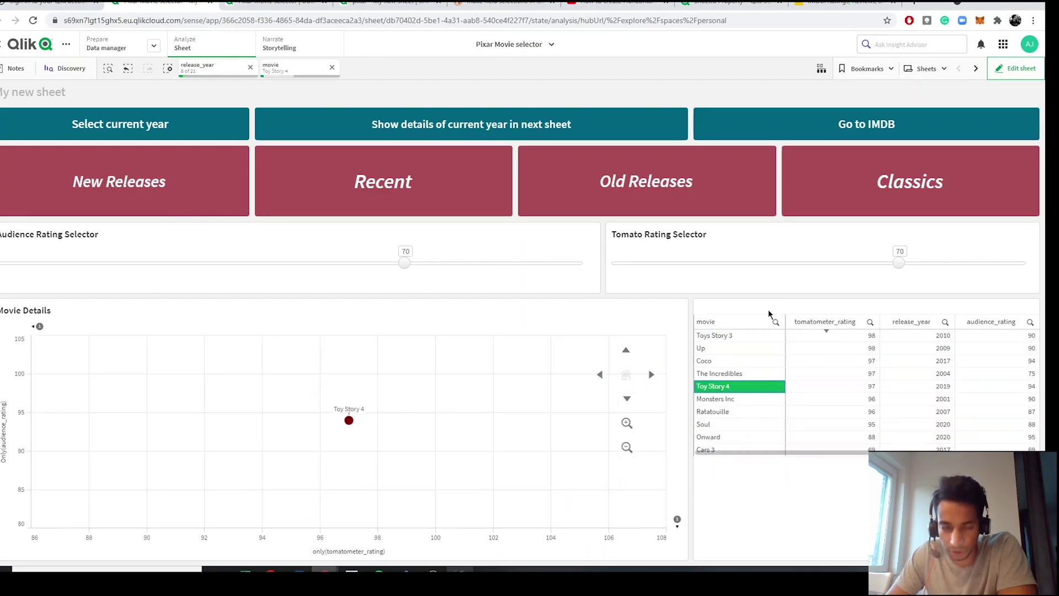
pyautogui.click(769, 313)
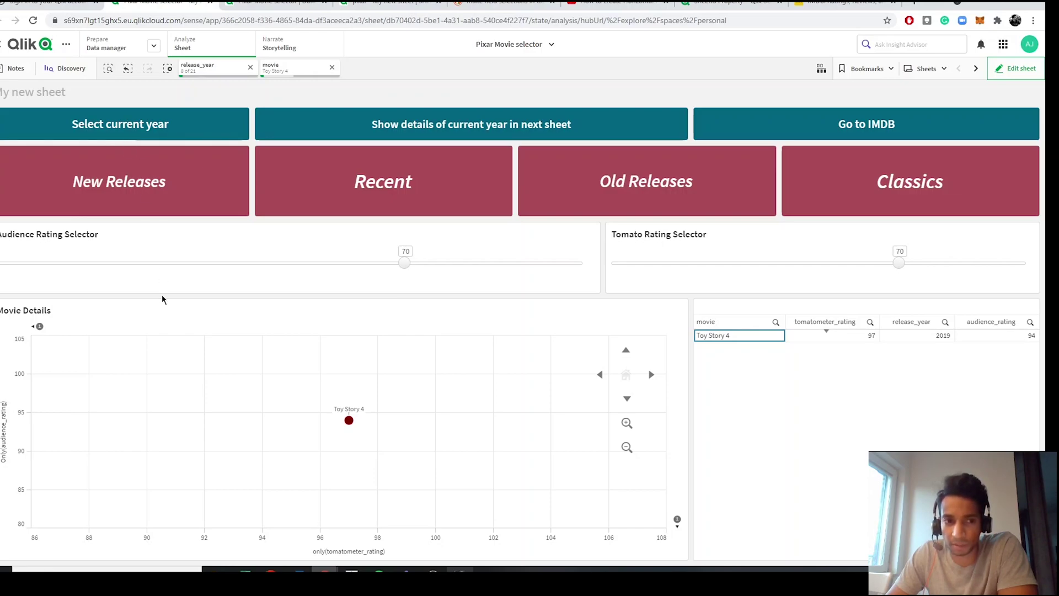
# - Test the existing Select current year, Show details of current year in next sheet, and Go to IMDB buttons, returning to the first sheet
pyautogui.click(133, 127)
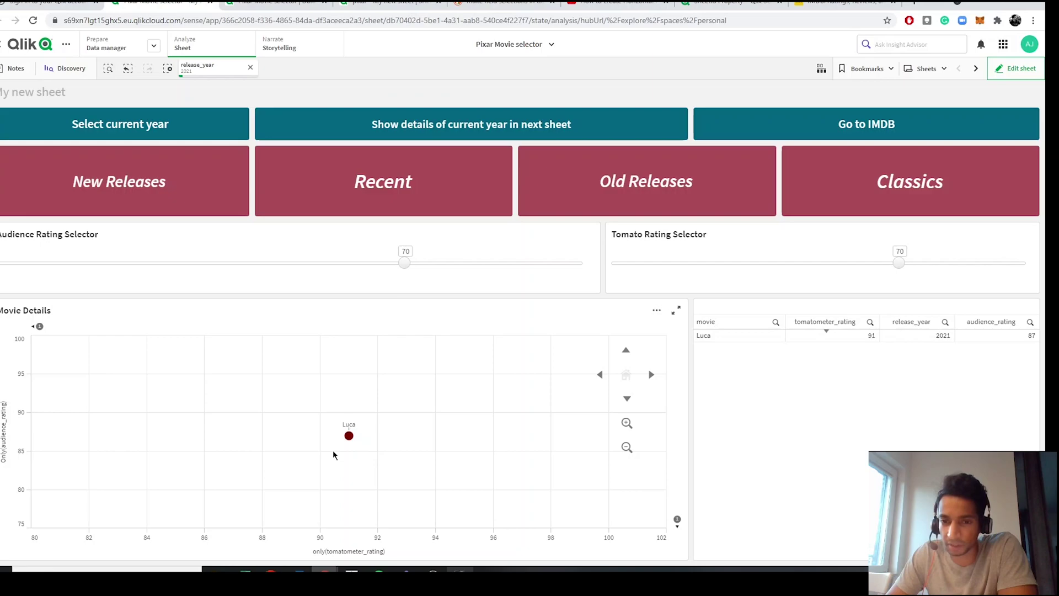
pyautogui.click(251, 67)
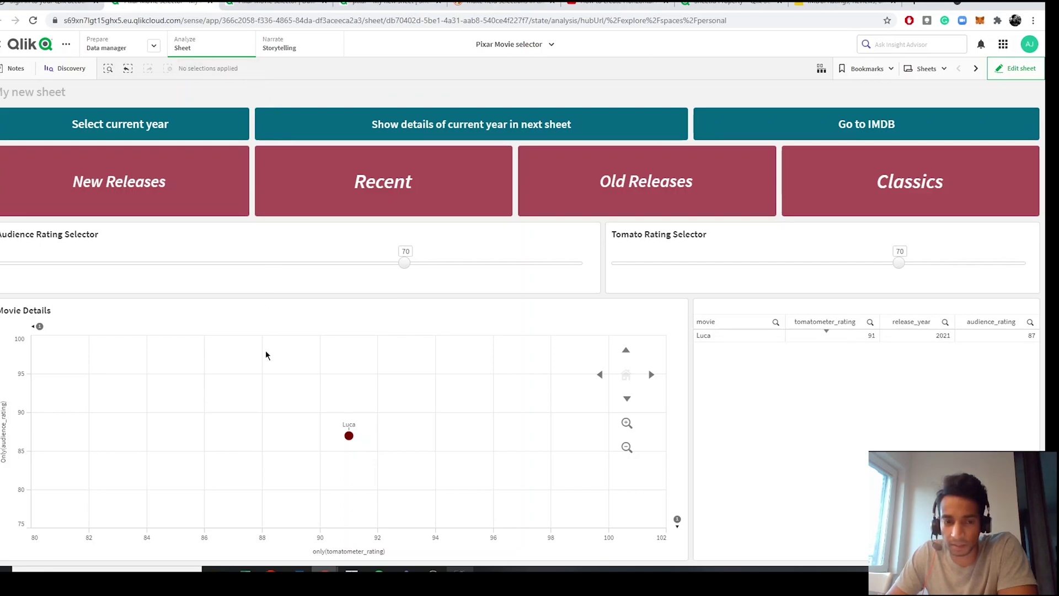
pyautogui.click(420, 126)
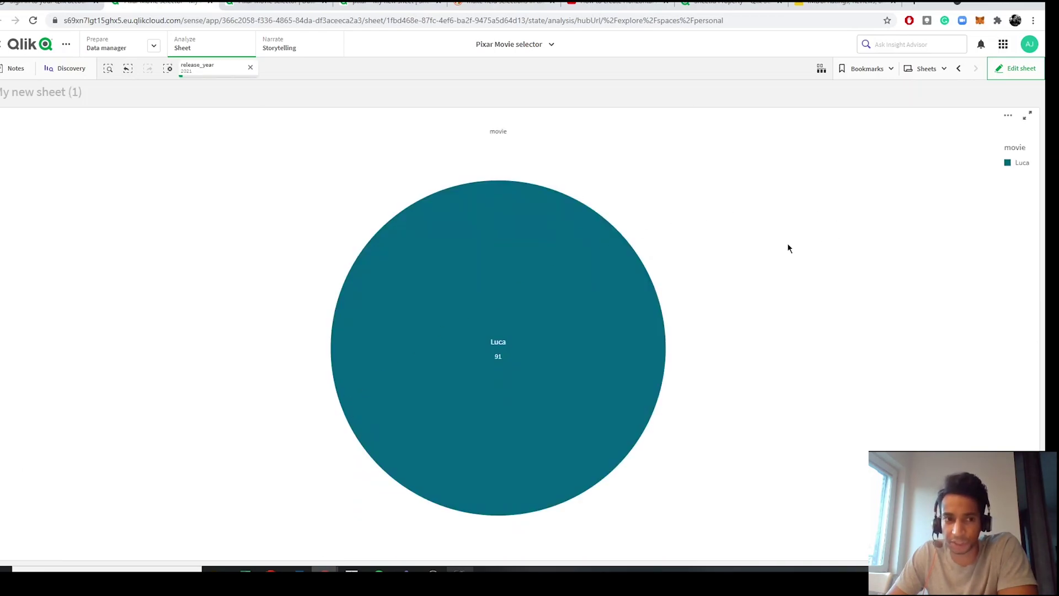
pyautogui.click(959, 68)
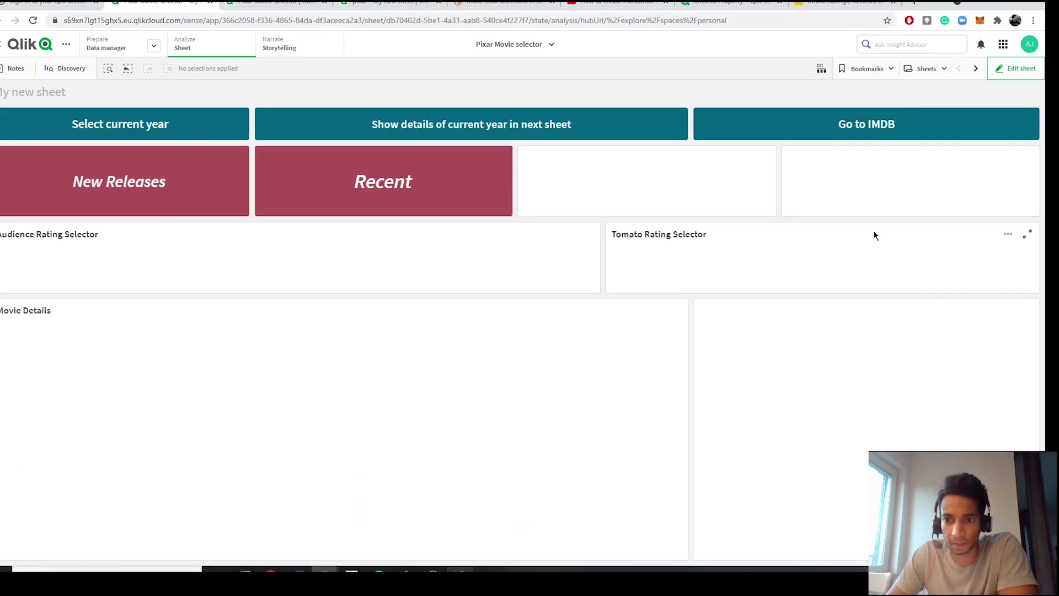
pyautogui.click(874, 125)
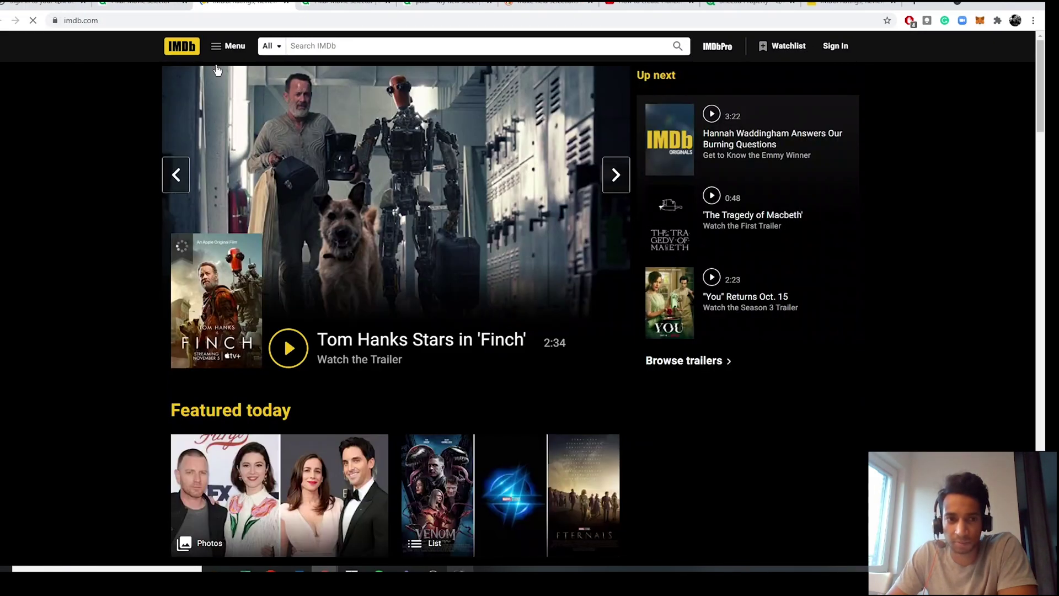
pyautogui.click(138, 5)
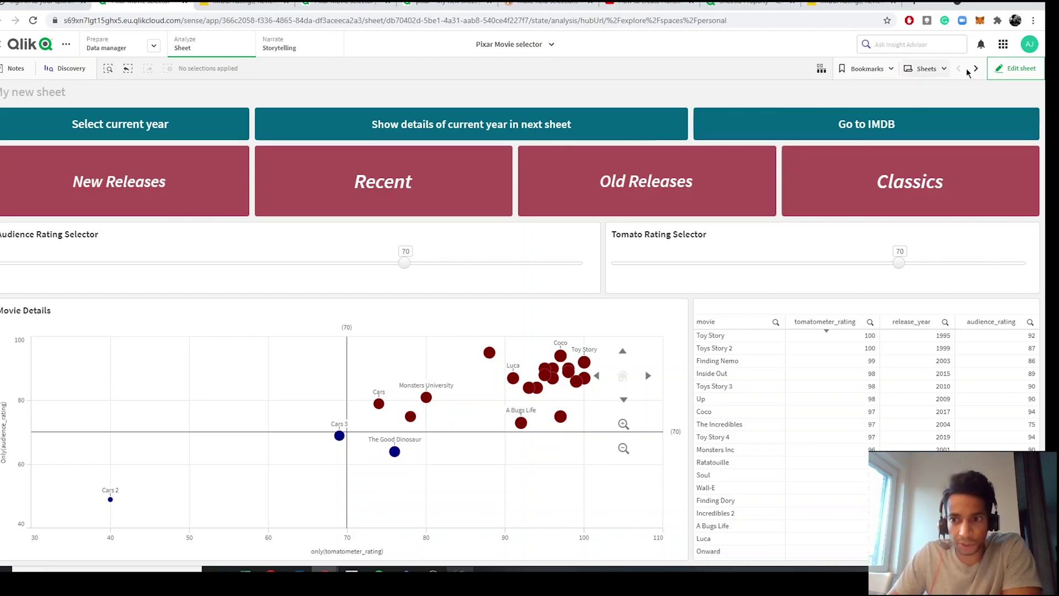
# - Add a button to the sheet's empty top row above New Releases, narrow its width, and preview it outside edit mode
pyautogui.click(1015, 69)
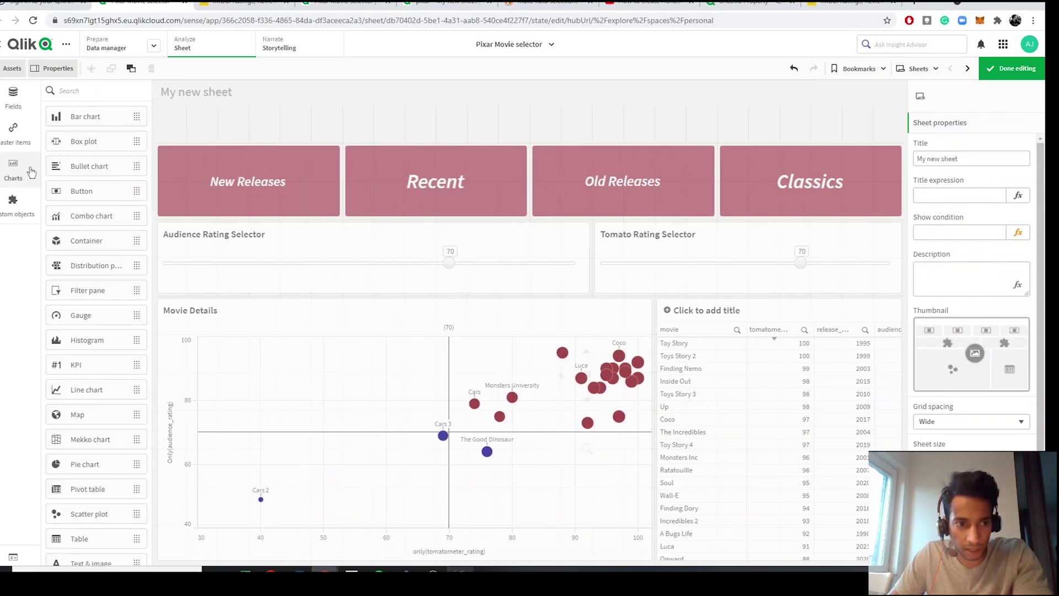
pyautogui.moveTo(79, 199); pyautogui.dragTo(265, 135)
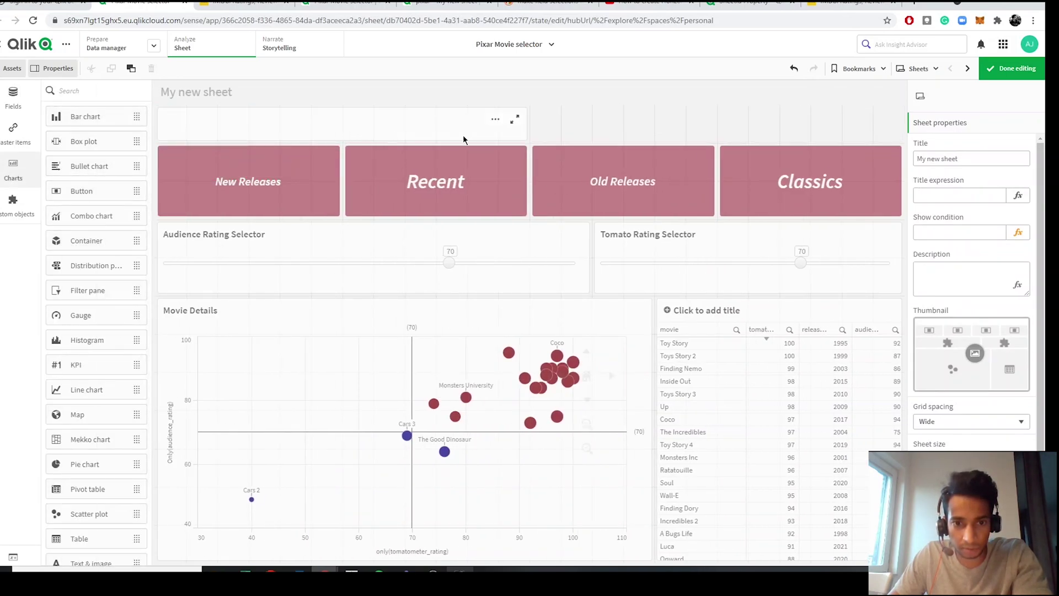
pyautogui.moveTo(528, 124); pyautogui.dragTo(444, 125)
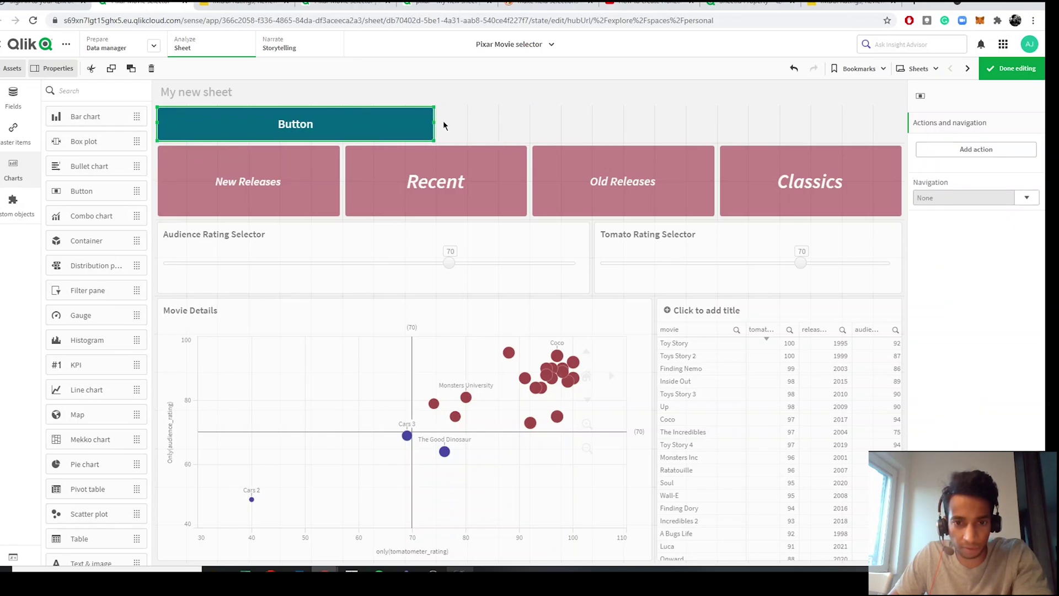
pyautogui.click(511, 131)
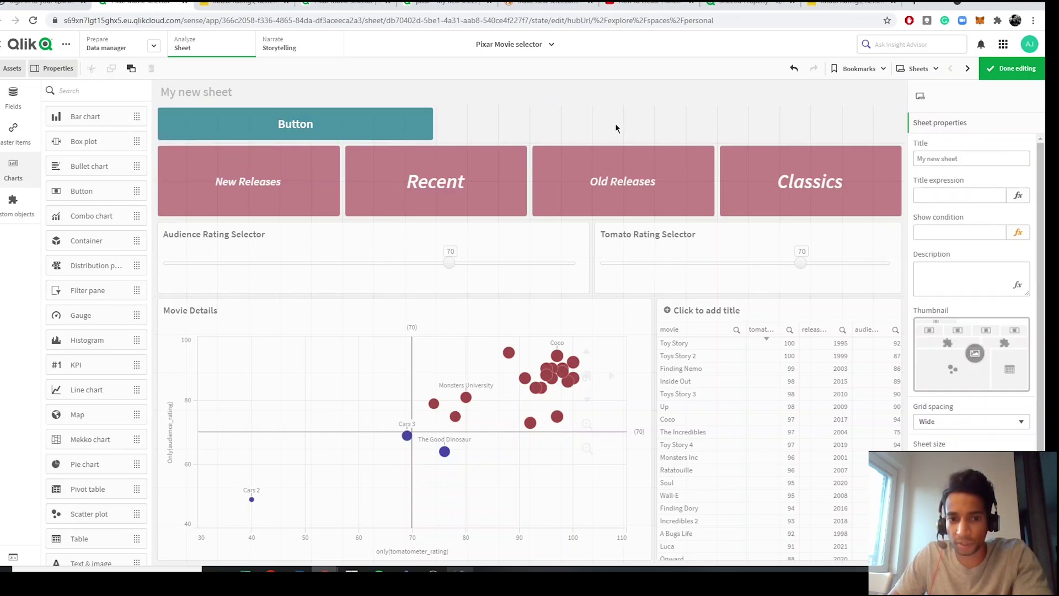
pyautogui.click(376, 130)
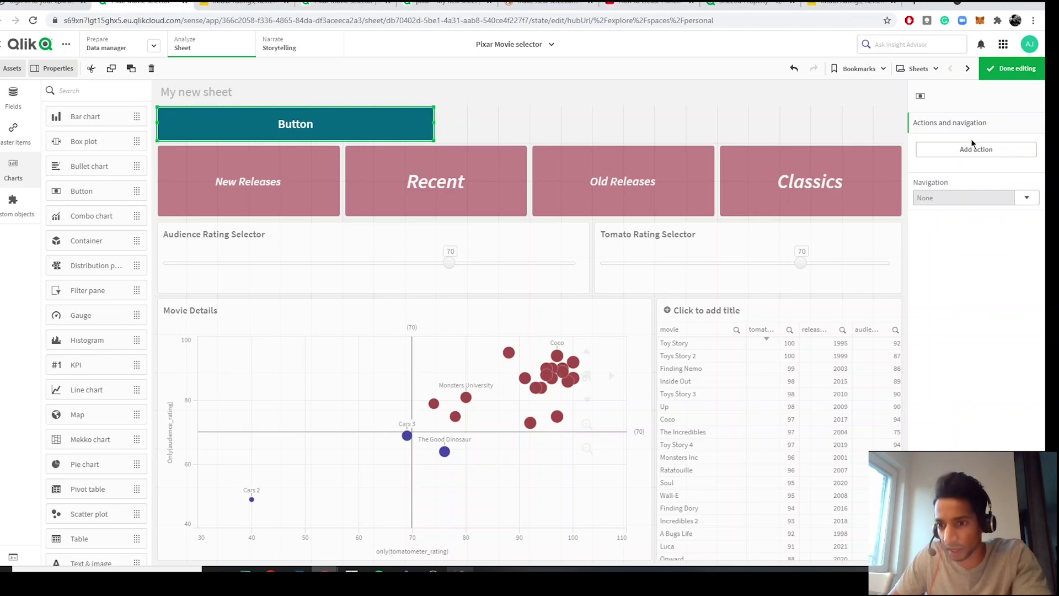
pyautogui.click(1014, 69)
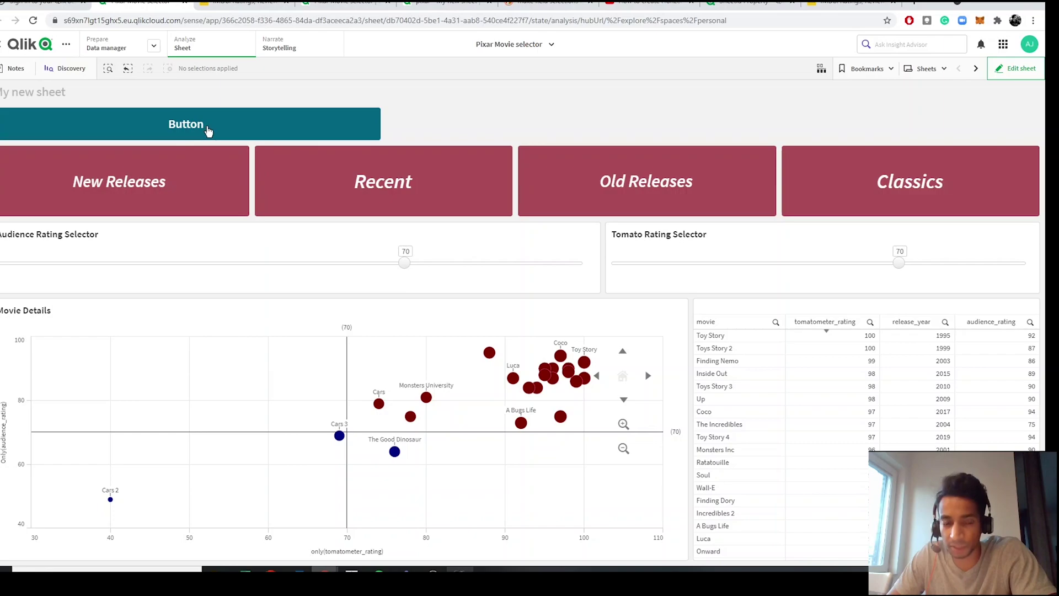
pyautogui.click(1003, 72)
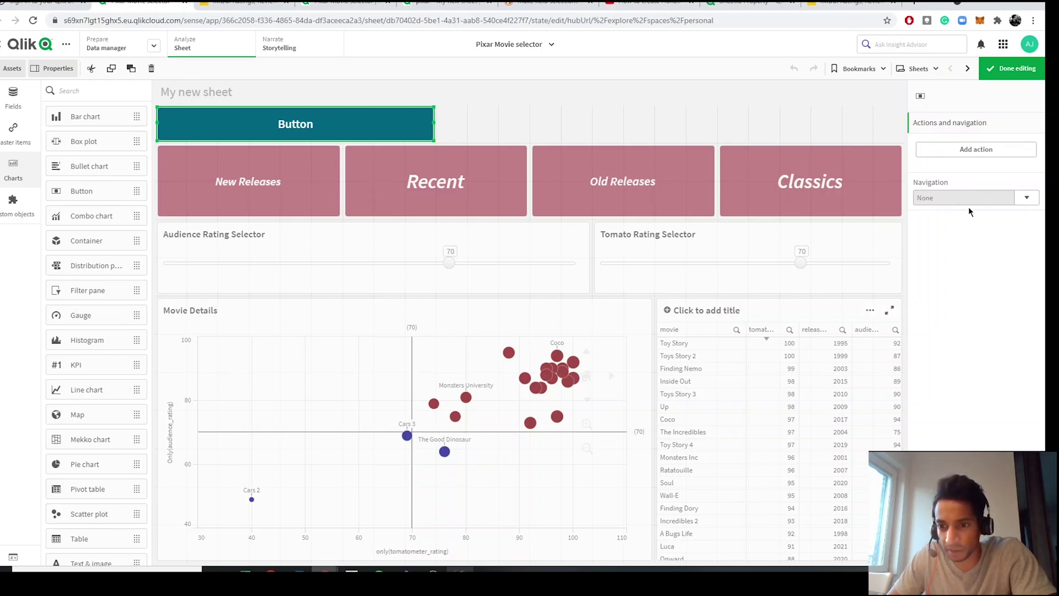
# - Add an action labelled "Remove selections" to the new button and set it to Clear all selections
pyautogui.click(975, 154)
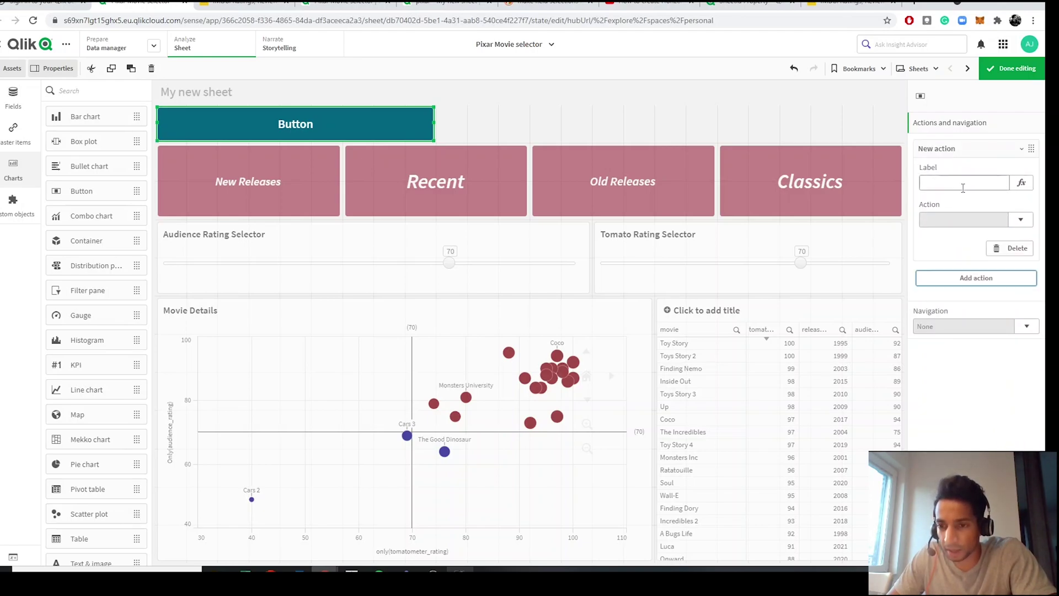
pyautogui.click(962, 184)
pyautogui.write('Remove selections')
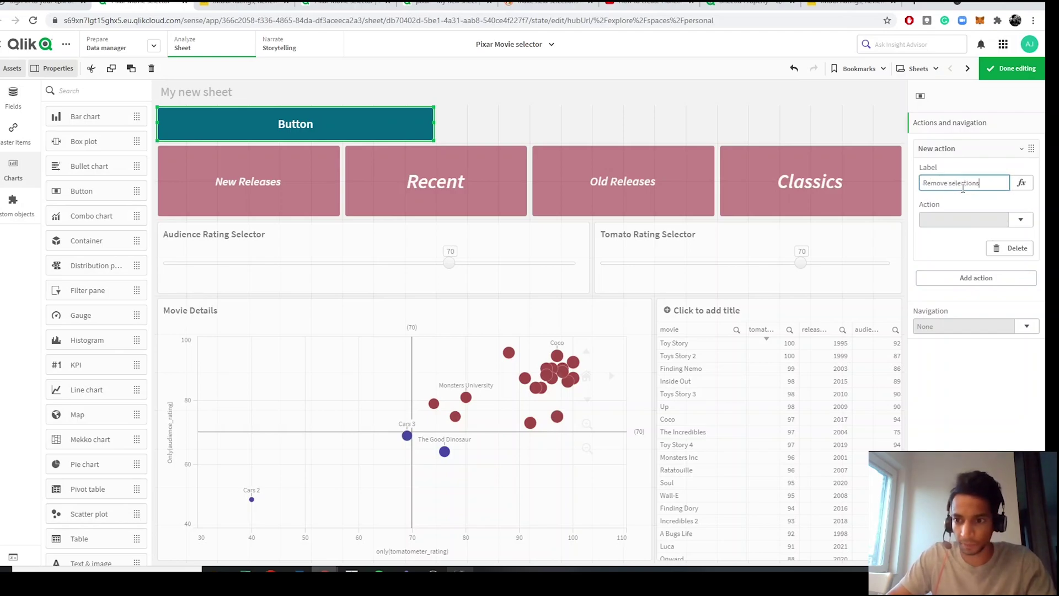
pyautogui.click(1020, 221)
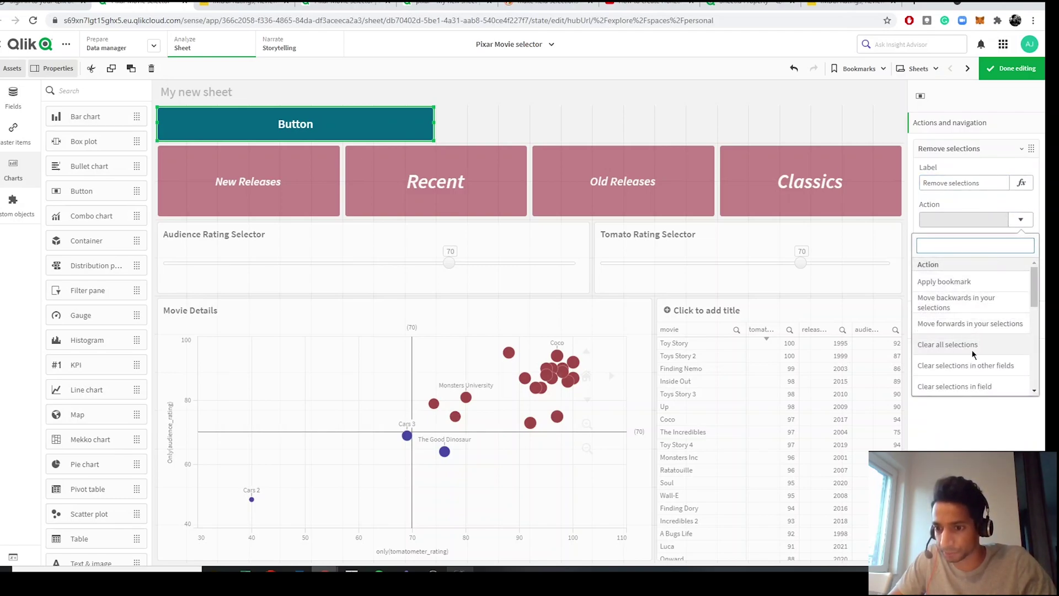
pyautogui.scroll(-1, 972, 349)
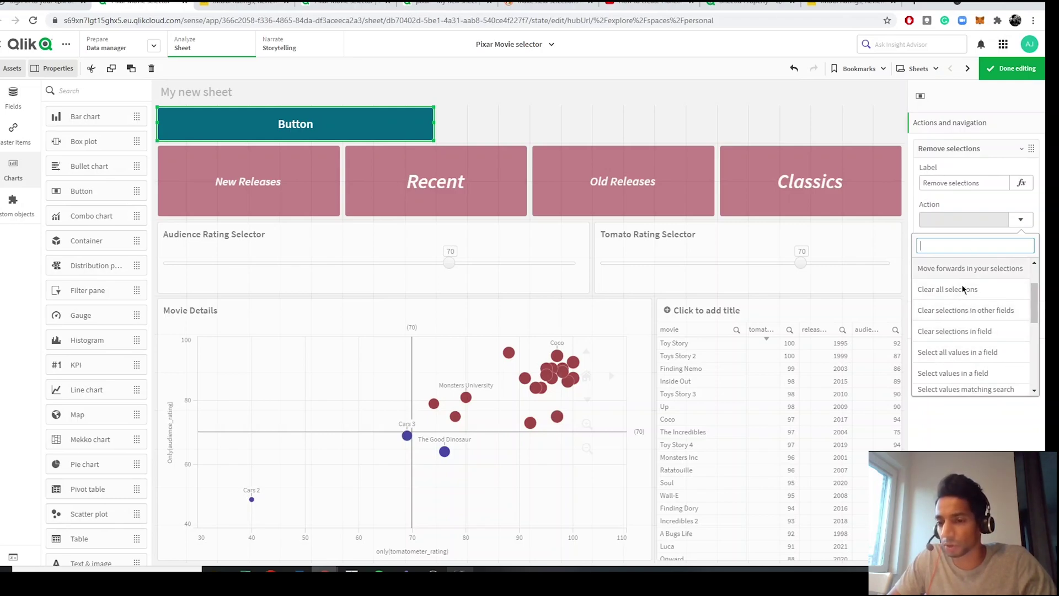
pyautogui.click(950, 291)
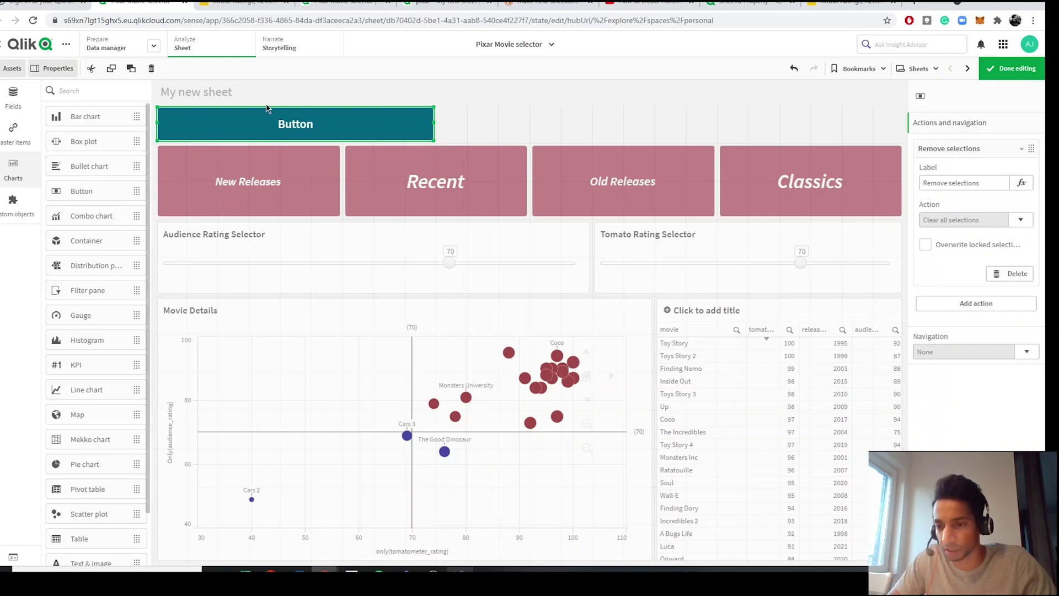
pyautogui.click(996, 149)
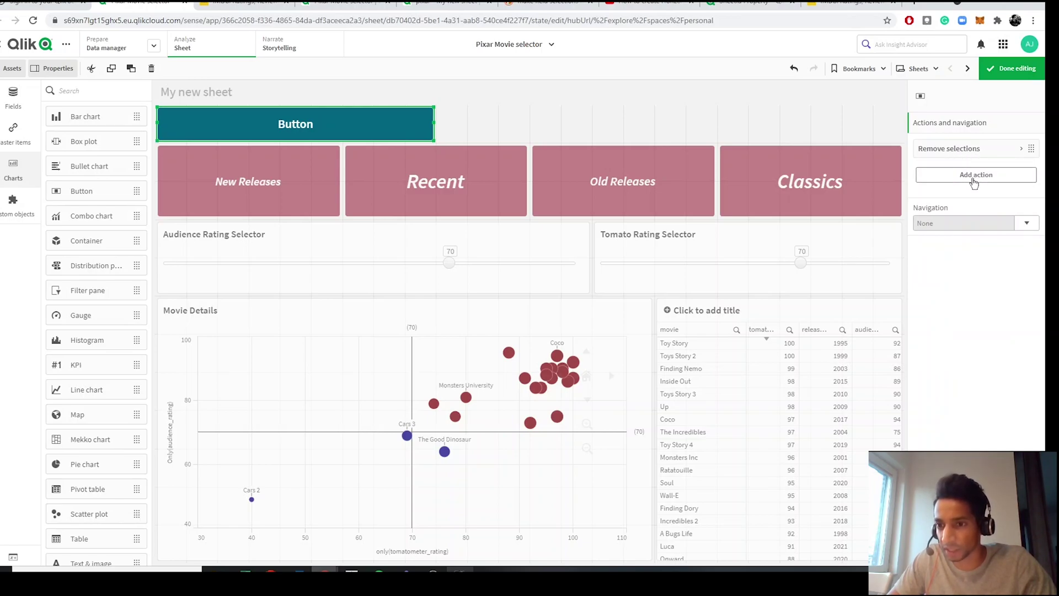
# - Add a second action to the button, labelled "Select", using the Select values in a field option
pyautogui.click(975, 177)
pyautogui.click(951, 208)
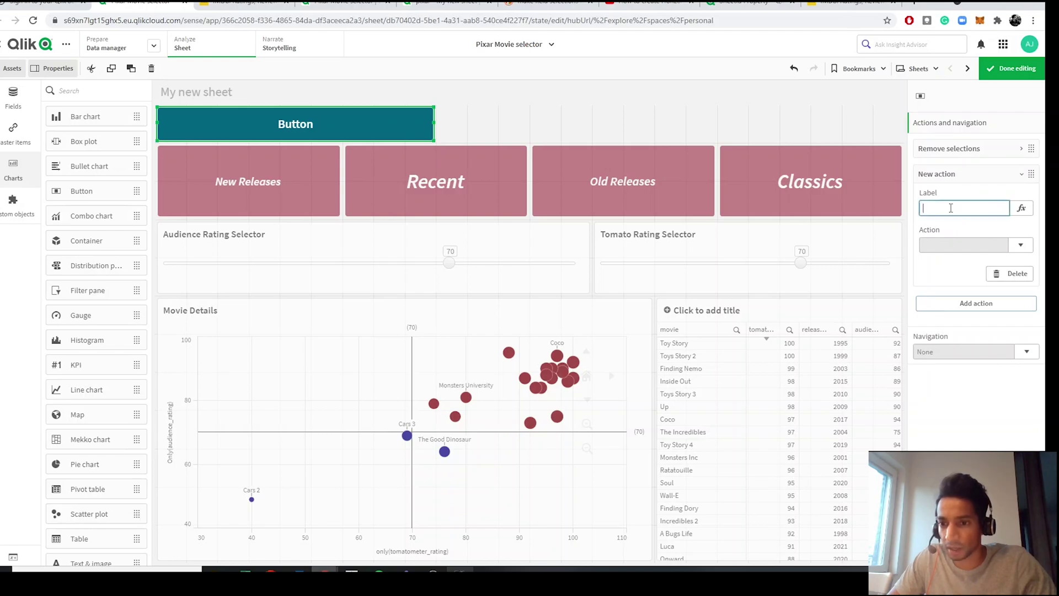
pyautogui.write('Selct')
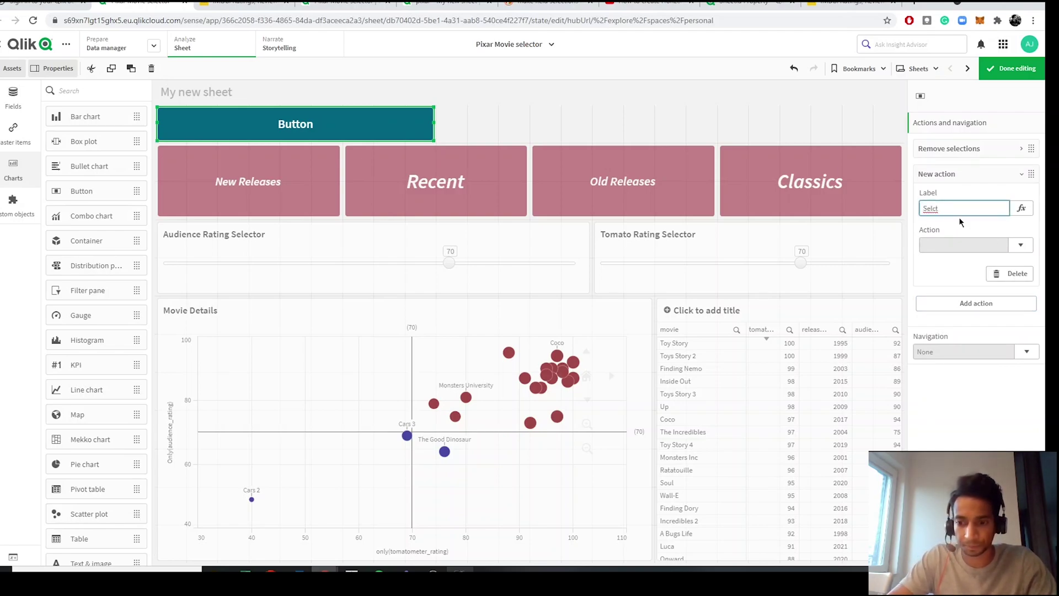
pyautogui.press('BackSpace')
pyautogui.press('BackSpace')
pyautogui.write('ect')
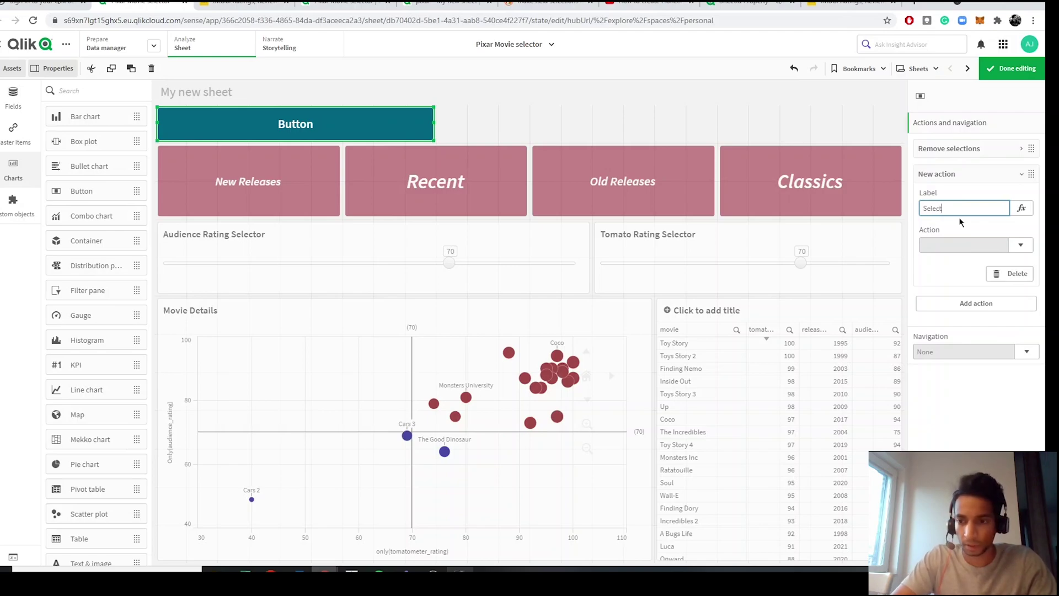
pyautogui.click(1017, 246)
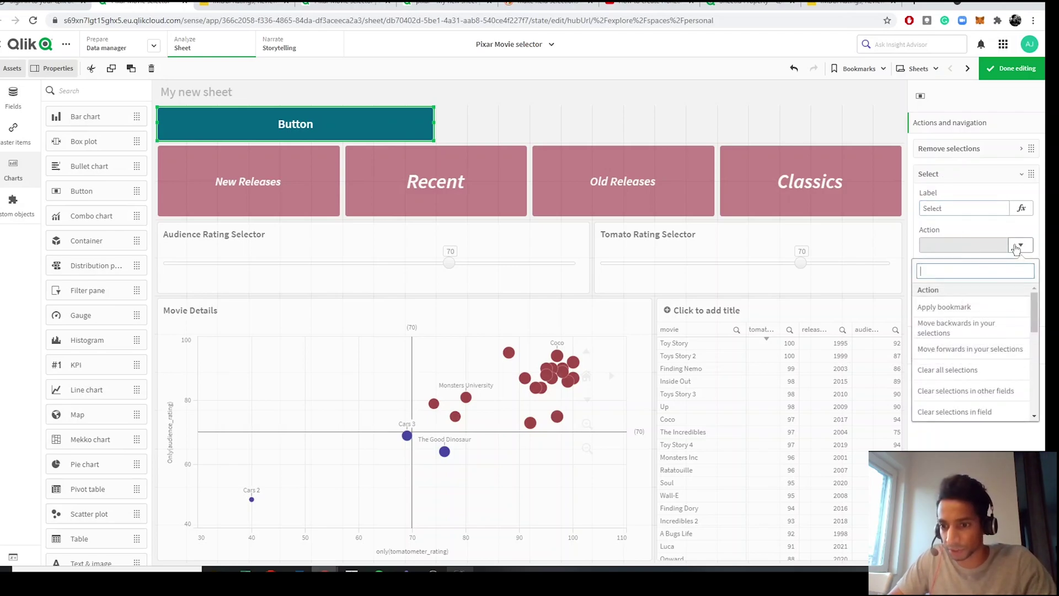
pyautogui.scroll(-3, 965, 381)
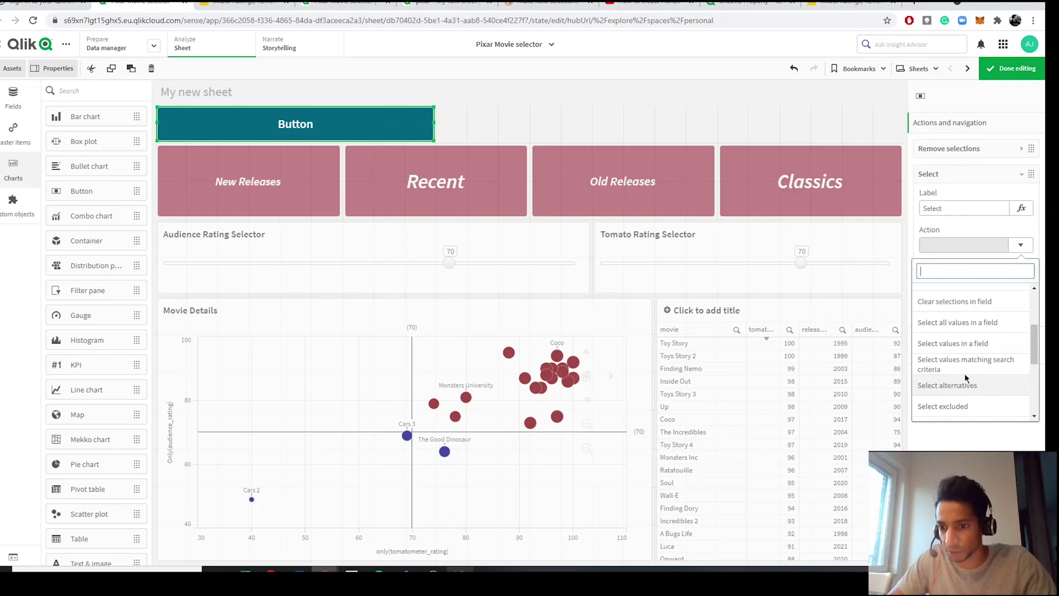
pyautogui.click(964, 344)
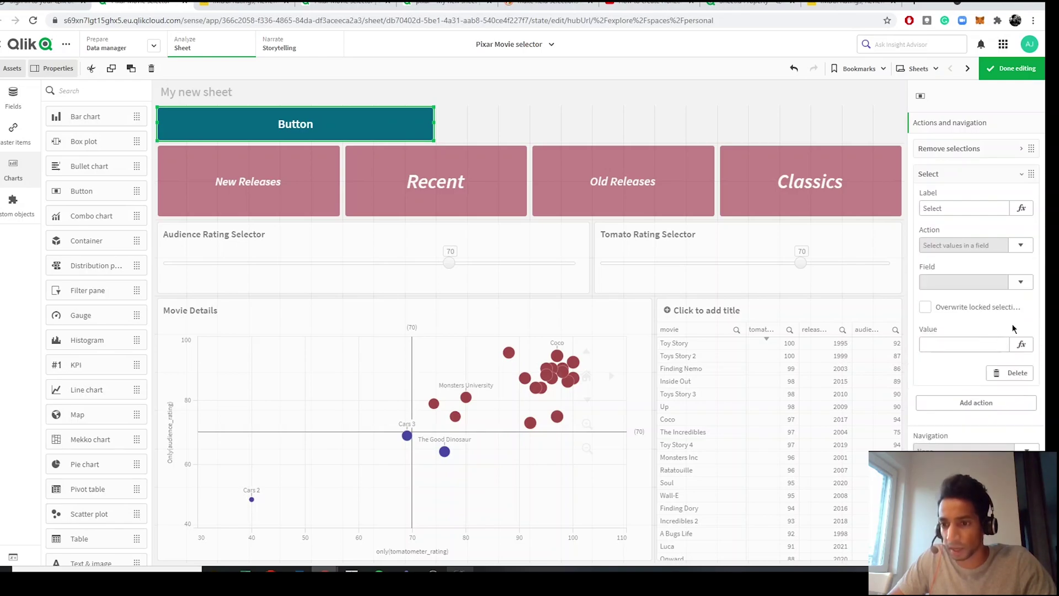
# - Set the Select action's field to release_year and its value to the expression =year(today())
pyautogui.click(1013, 284)
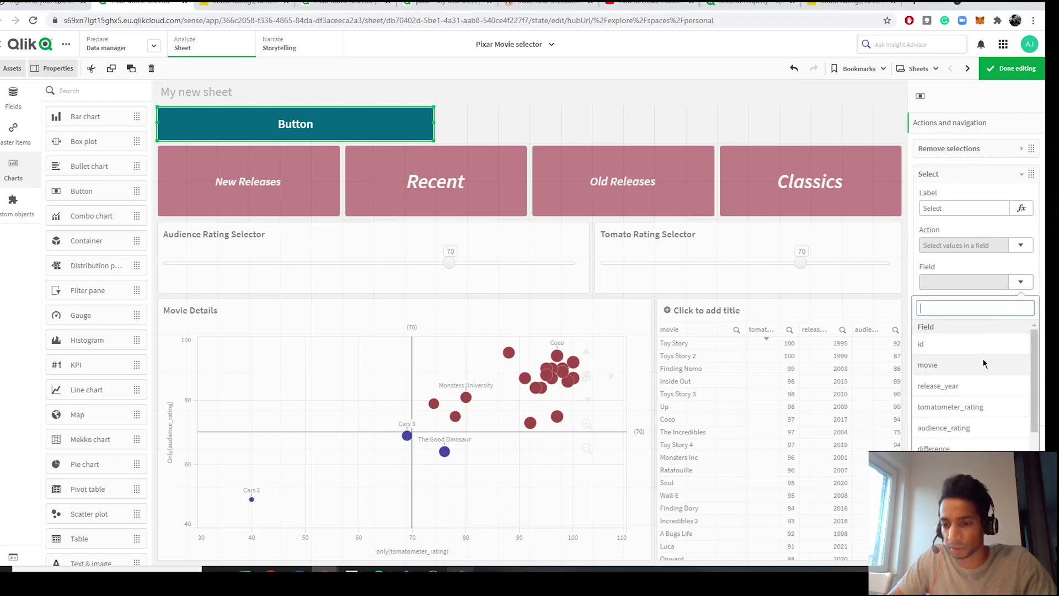
pyautogui.click(974, 386)
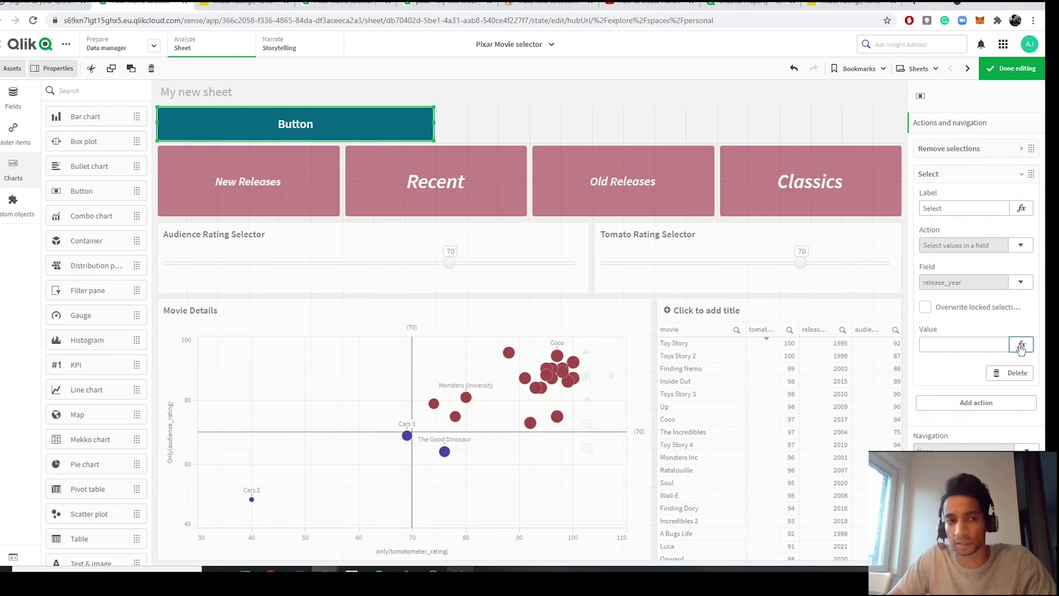
pyautogui.click(1022, 346)
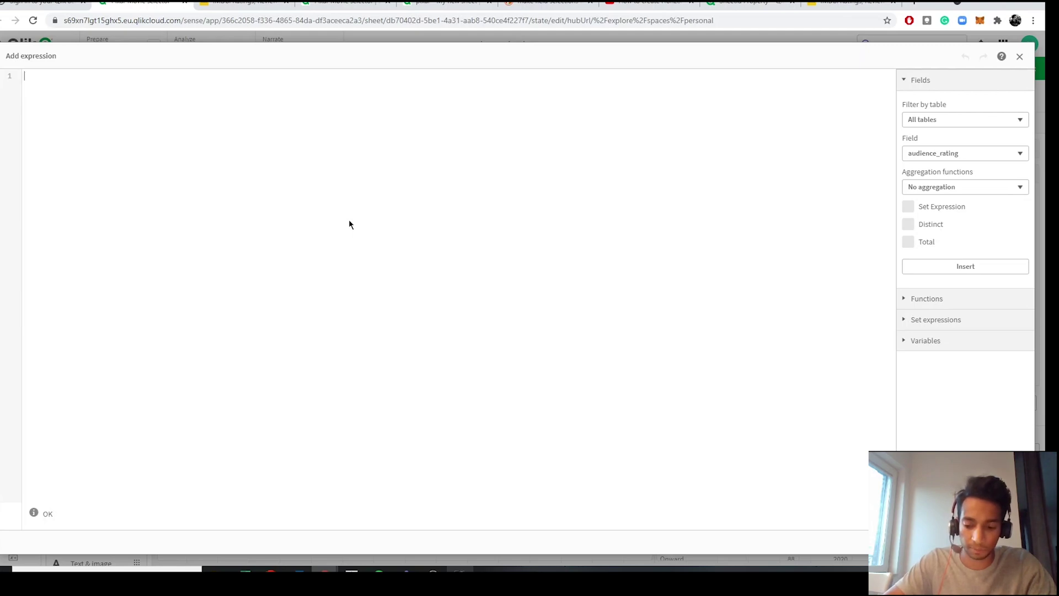
pyautogui.write('=')
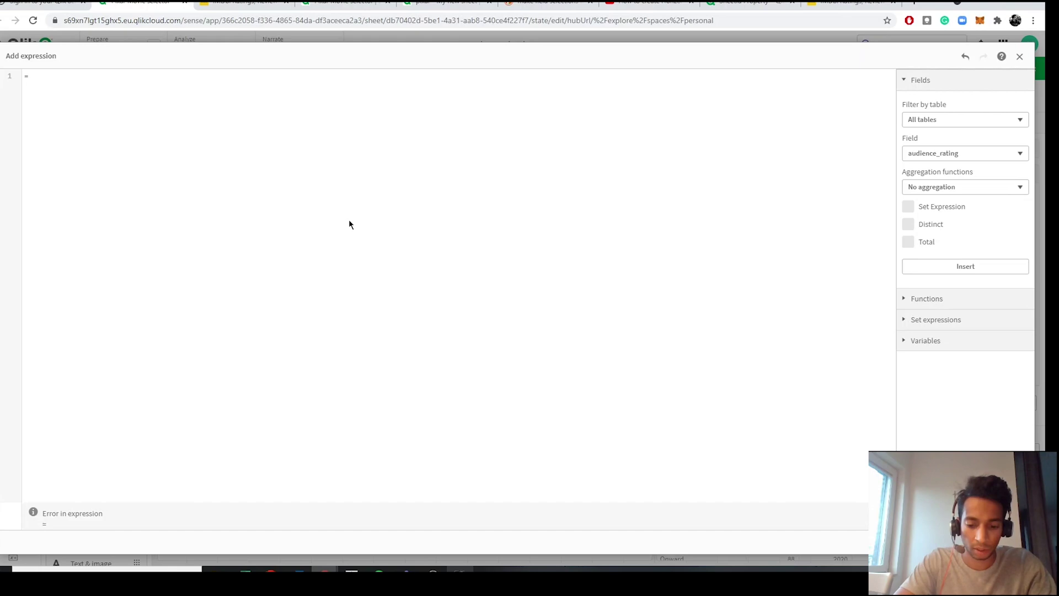
pyautogui.write('year(today(')
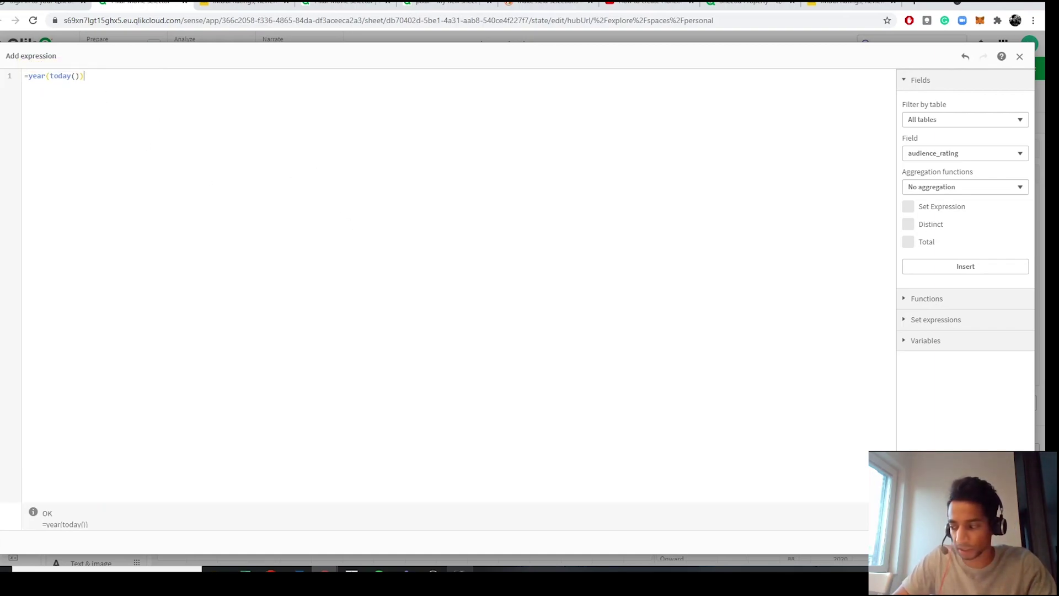
pyautogui.click(1013, 542)
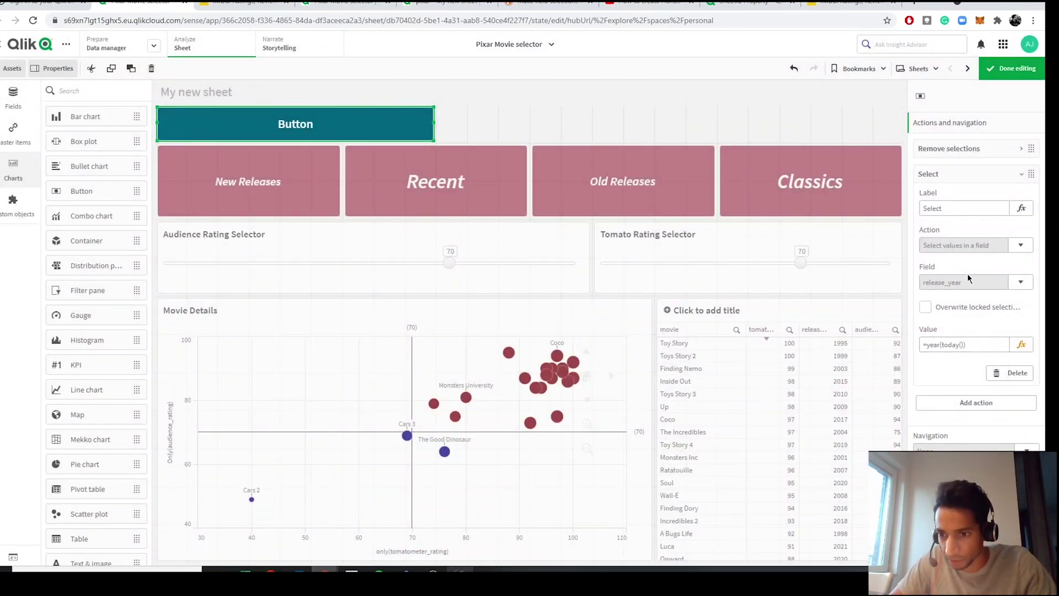
# - Change the new button's label to "Select current year"
pyautogui.click(950, 177)
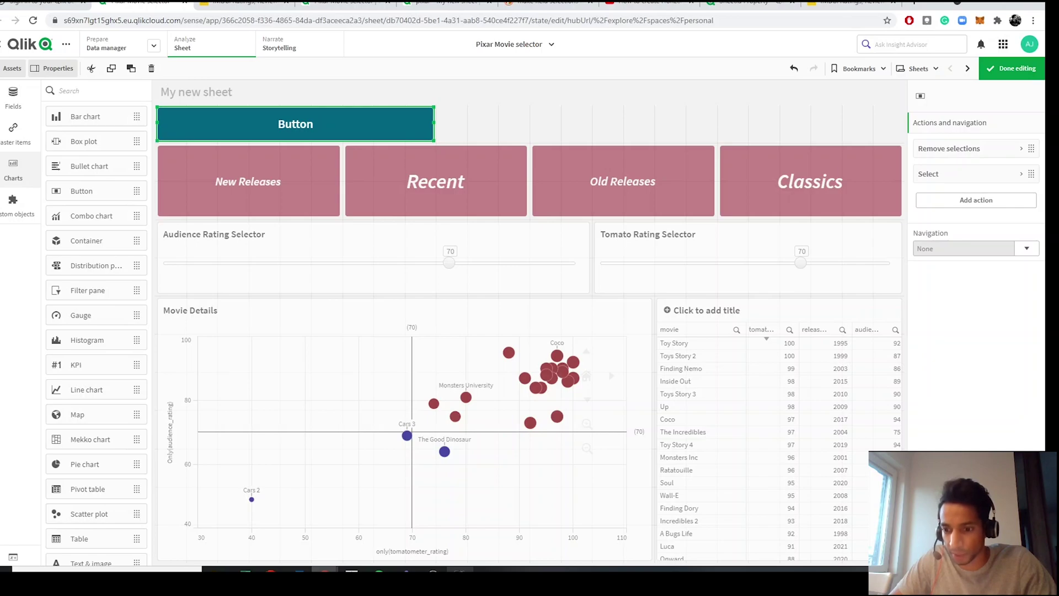
pyautogui.click(933, 164)
pyautogui.click(925, 281)
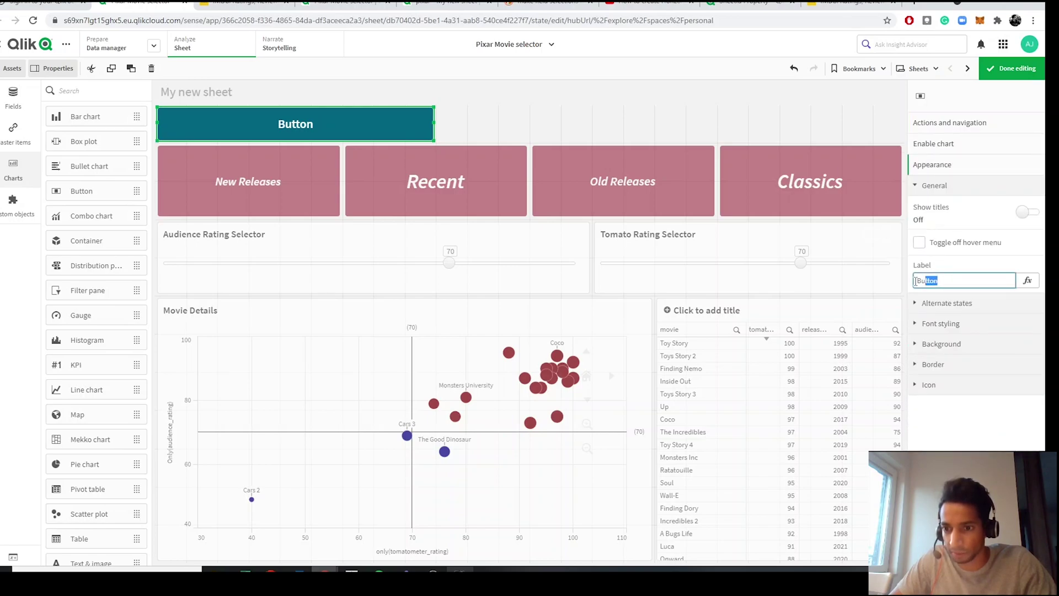
pyautogui.write('Sel')
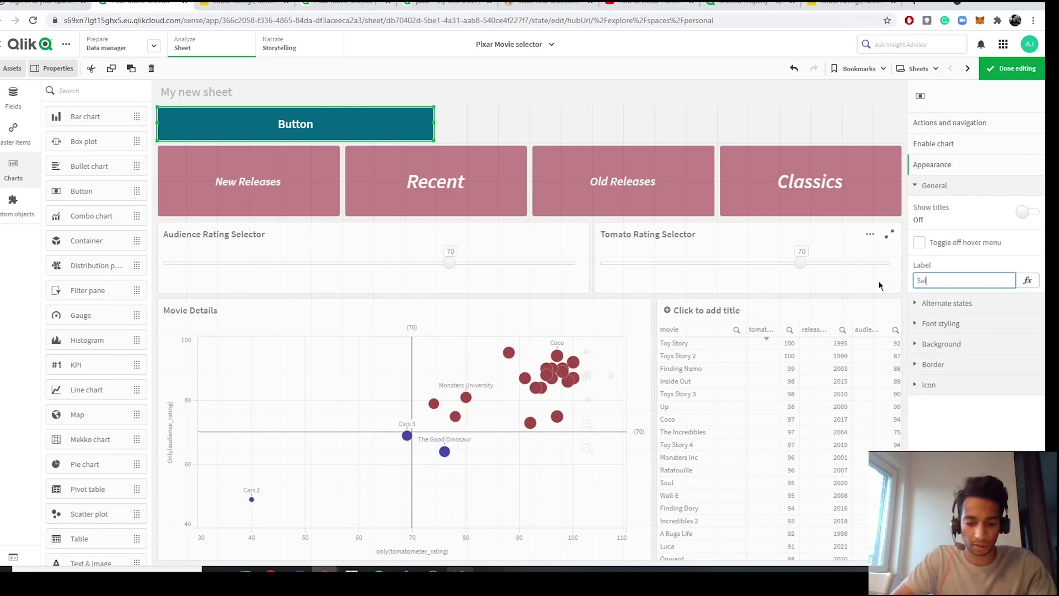
pyautogui.write('ct current year')
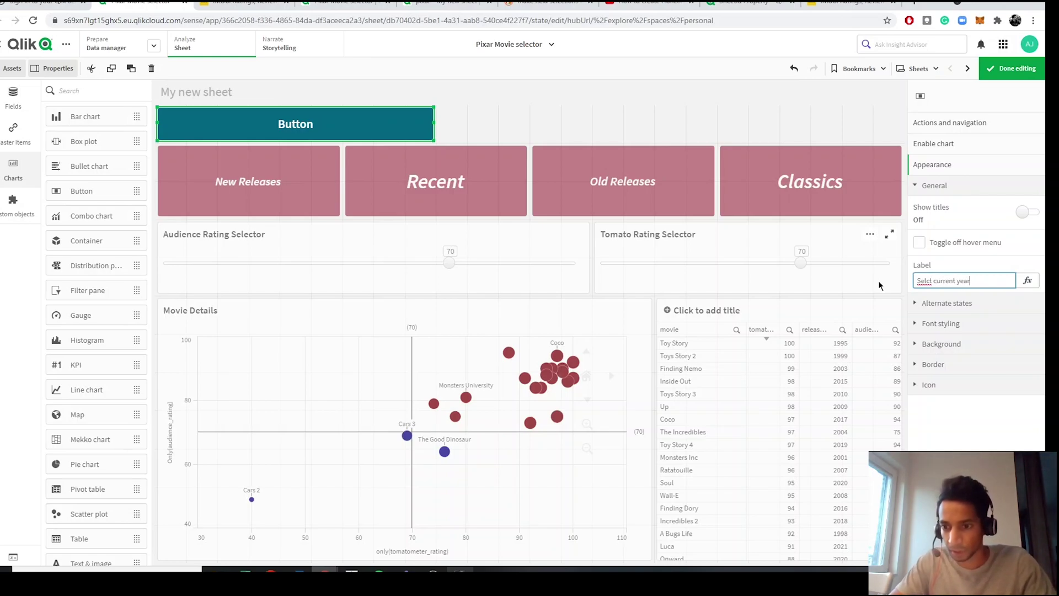
pyautogui.press('Left')
pyautogui.press('Left')
pyautogui.press('Left')
pyautogui.press('Left')
pyautogui.press('Left')
pyautogui.press('Left')
pyautogui.press('Left')
pyautogui.press('Left')
pyautogui.press('Left')
pyautogui.press('Left')
pyautogui.press('Left')
pyautogui.press('Left')
pyautogui.press('Left')
pyautogui.press('Left')
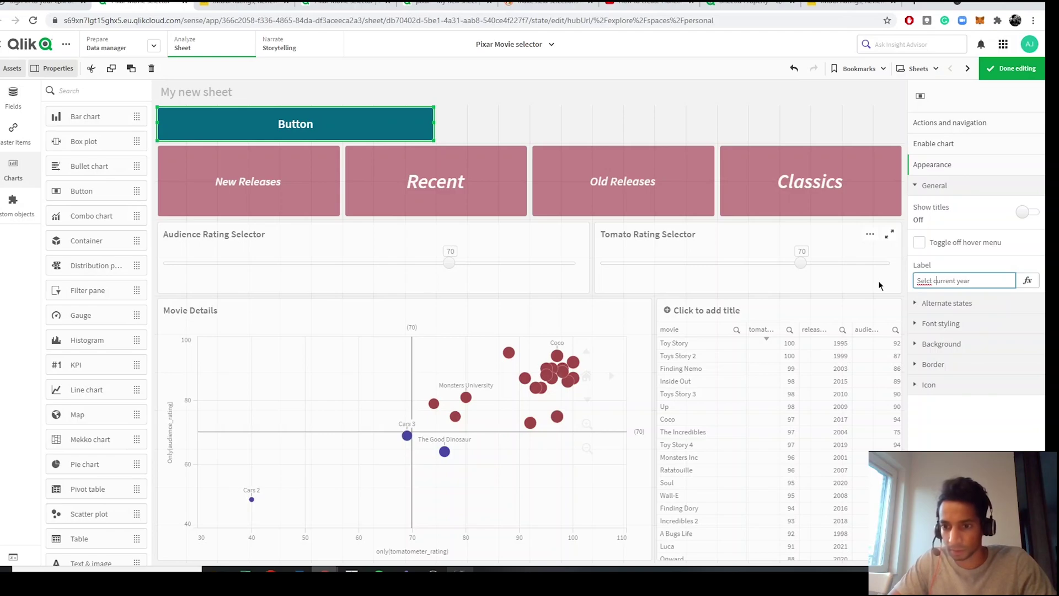
pyautogui.write('e')
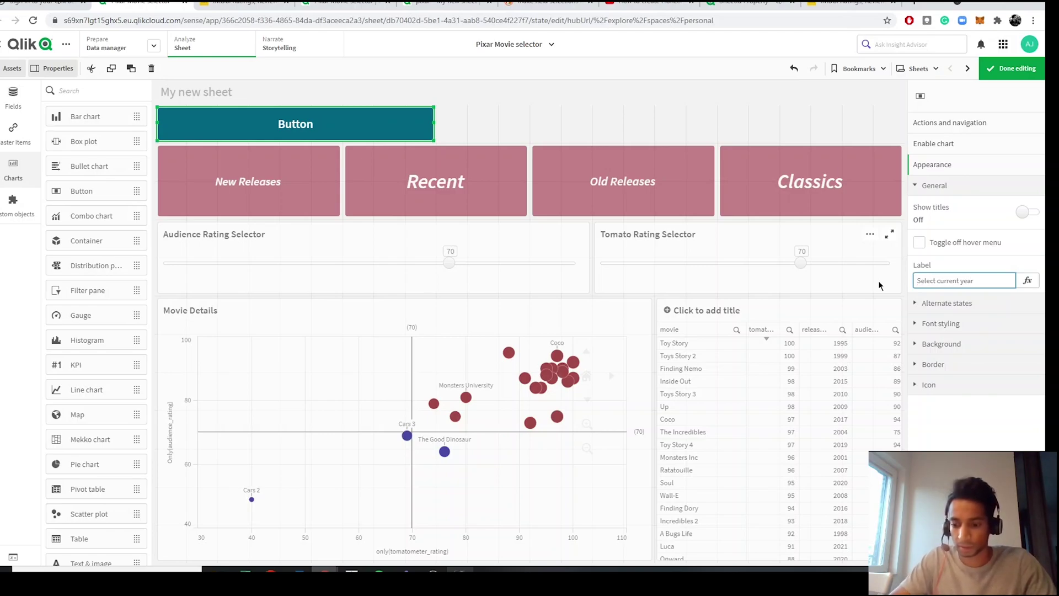
pyautogui.press('Return')
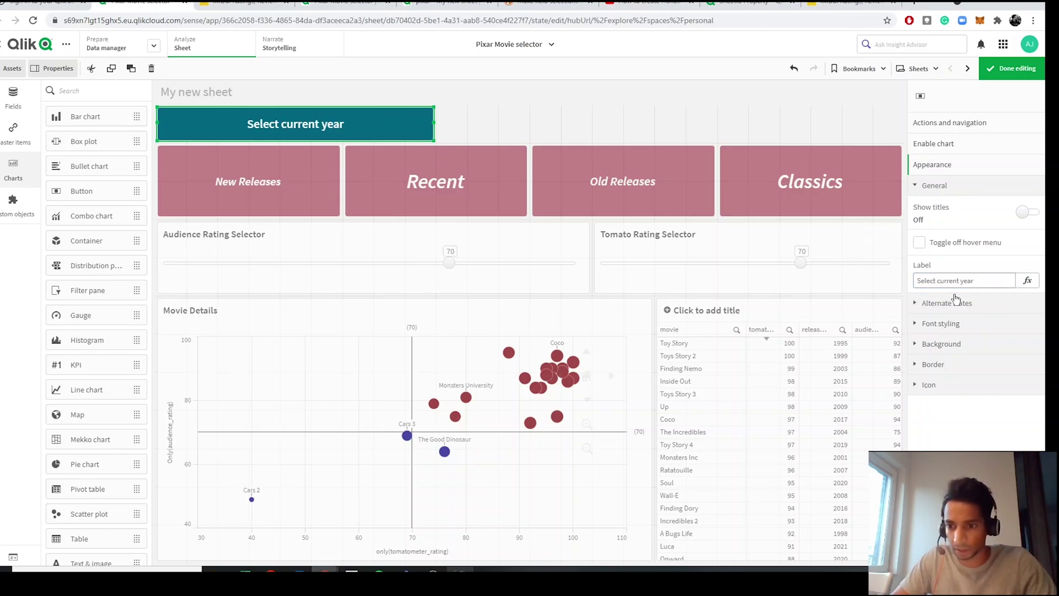
# - Make the button's label text italic, leaving its font color option on Single color
pyautogui.click(948, 325)
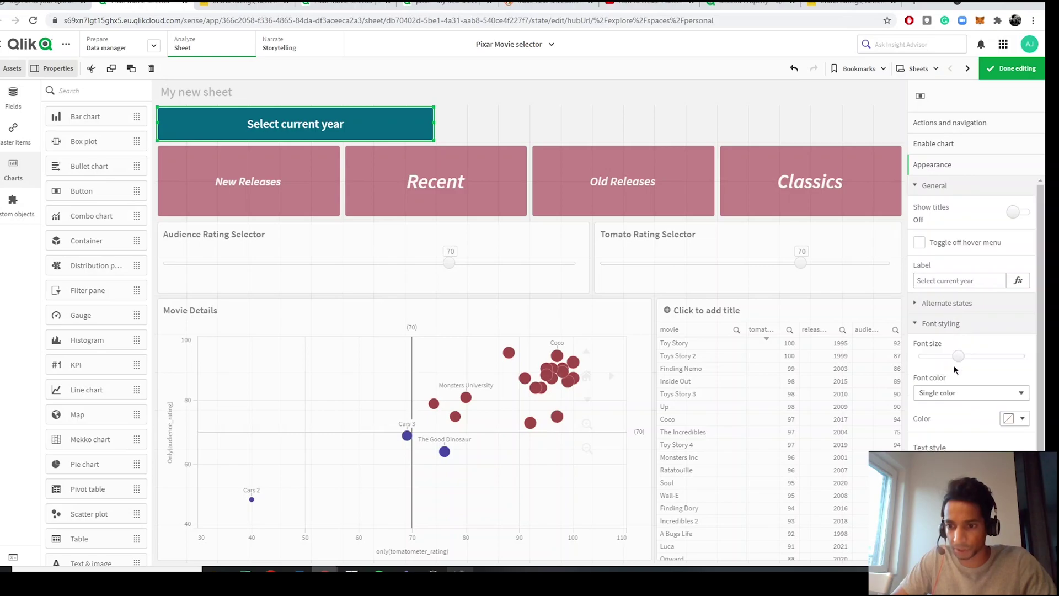
pyautogui.click(974, 465)
pyautogui.click(975, 396)
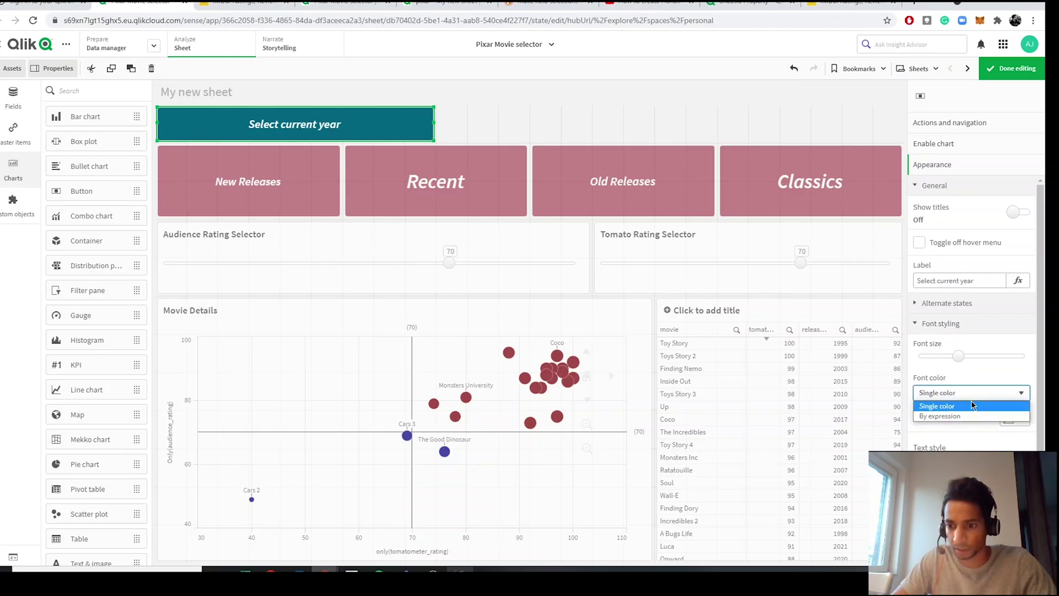
pyautogui.click(971, 394)
# - Test the Select current year button outside edit mode after selecting several movies, release years and audience ratings, and clear the release_year selection
pyautogui.click(1010, 74)
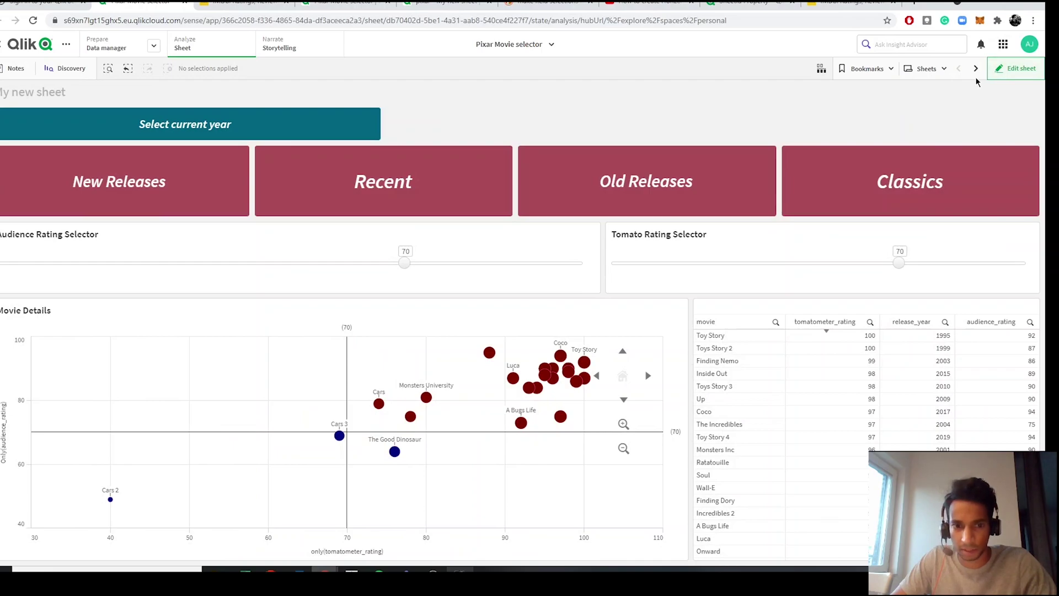
pyautogui.moveTo(728, 361); pyautogui.dragTo(737, 488)
pyautogui.click(762, 298)
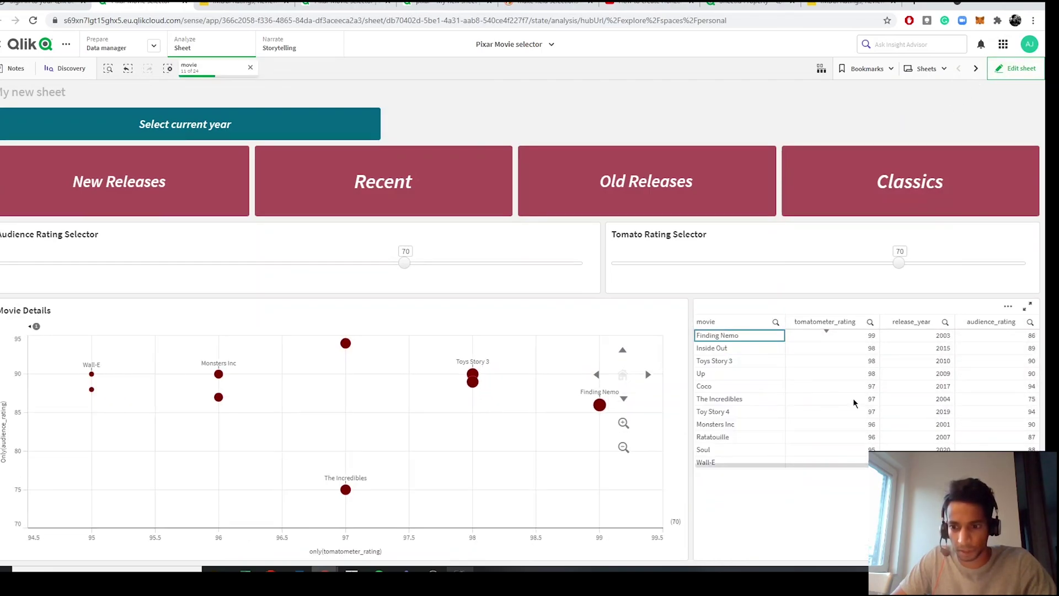
pyautogui.moveTo(937, 378); pyautogui.dragTo(938, 425)
pyautogui.click(938, 302)
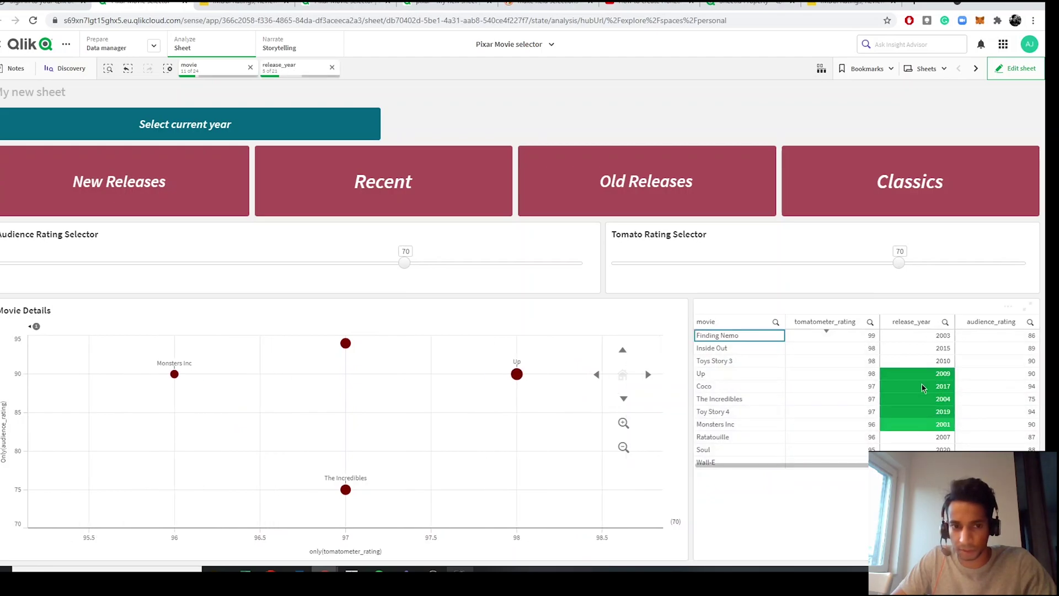
pyautogui.moveTo(990, 349); pyautogui.dragTo(992, 359)
pyautogui.click(1023, 302)
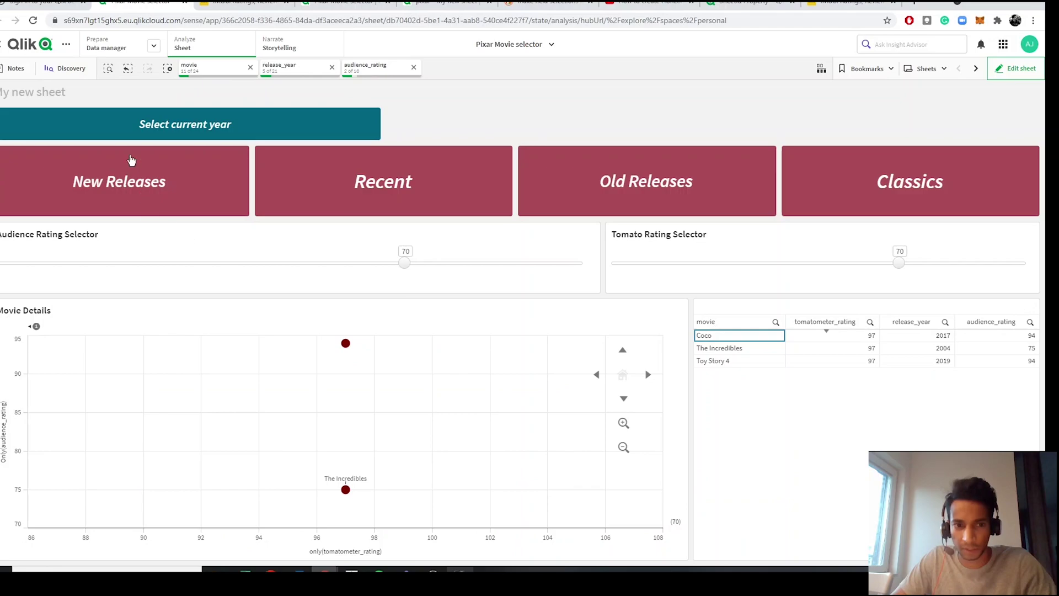
pyautogui.click(177, 133)
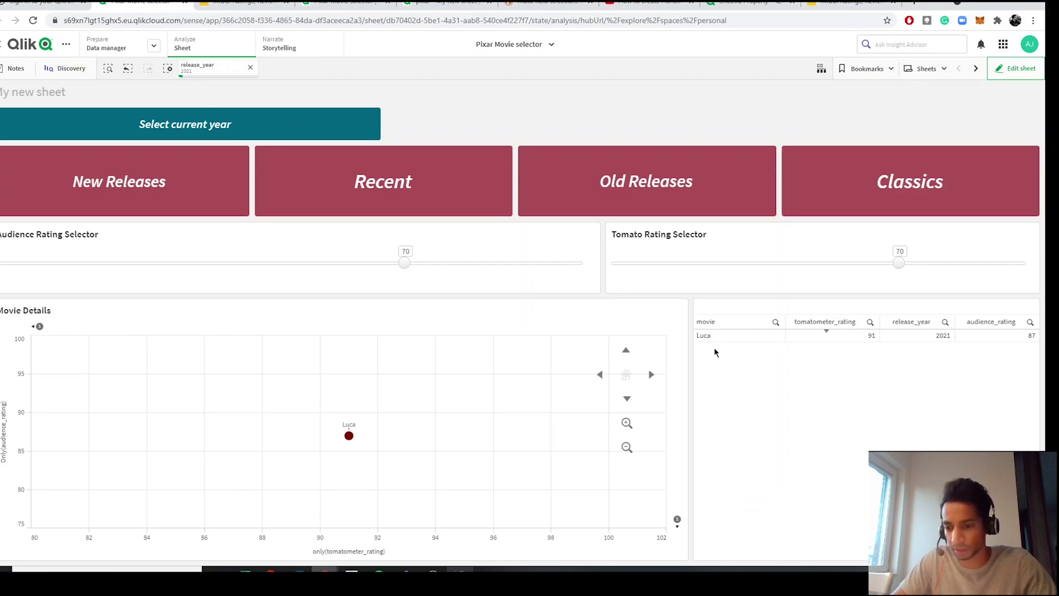
pyautogui.click(251, 69)
# - Copy the Select current year button in edit mode and paste the duplicate into the empty space beside it
pyautogui.click(1012, 69)
pyautogui.rightClick(326, 125)
pyautogui.click(335, 130)
pyautogui.rightClick(467, 111)
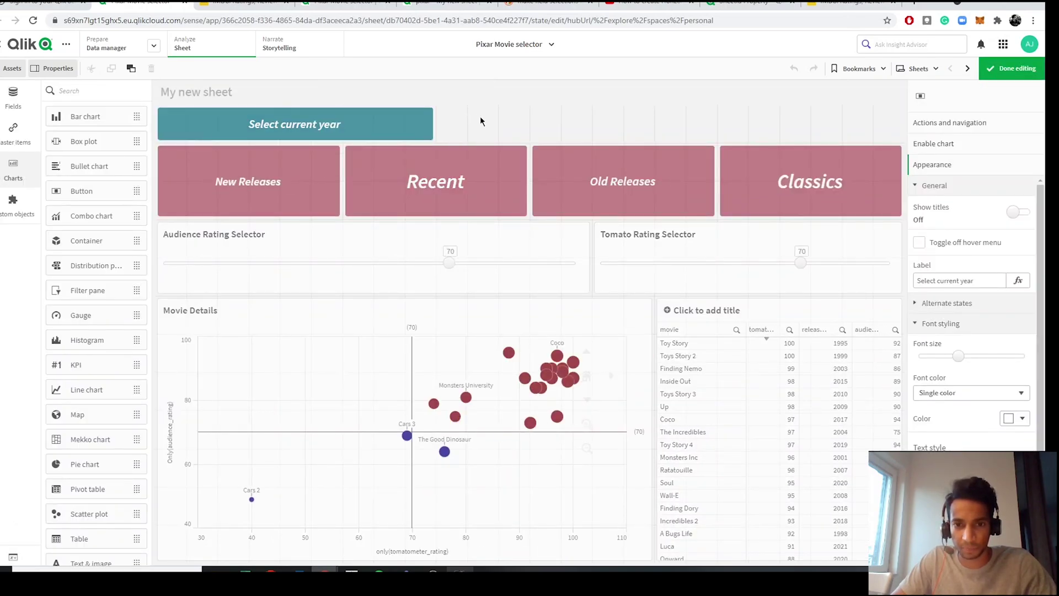
pyautogui.click(485, 118)
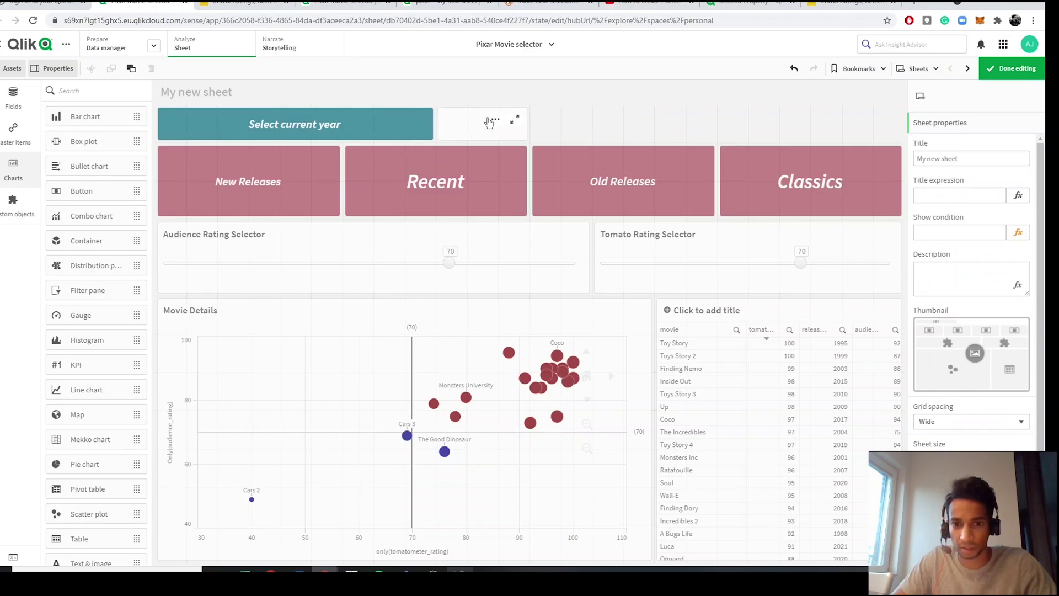
# - View the pie chart sheet My new sheet (1), return to My new sheet, and widen the copied button
pyautogui.click(967, 70)
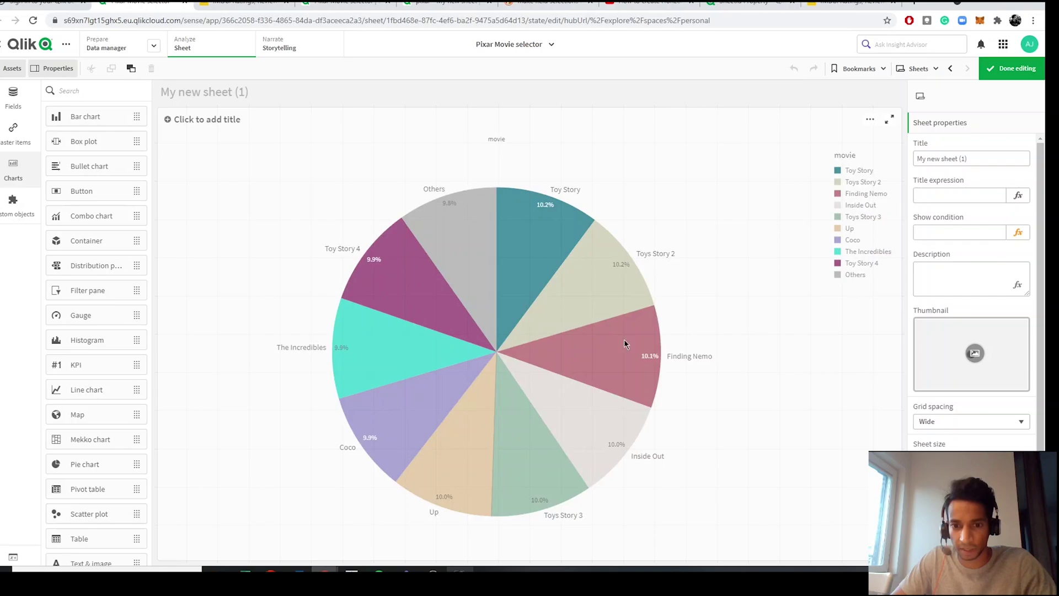
pyautogui.click(951, 70)
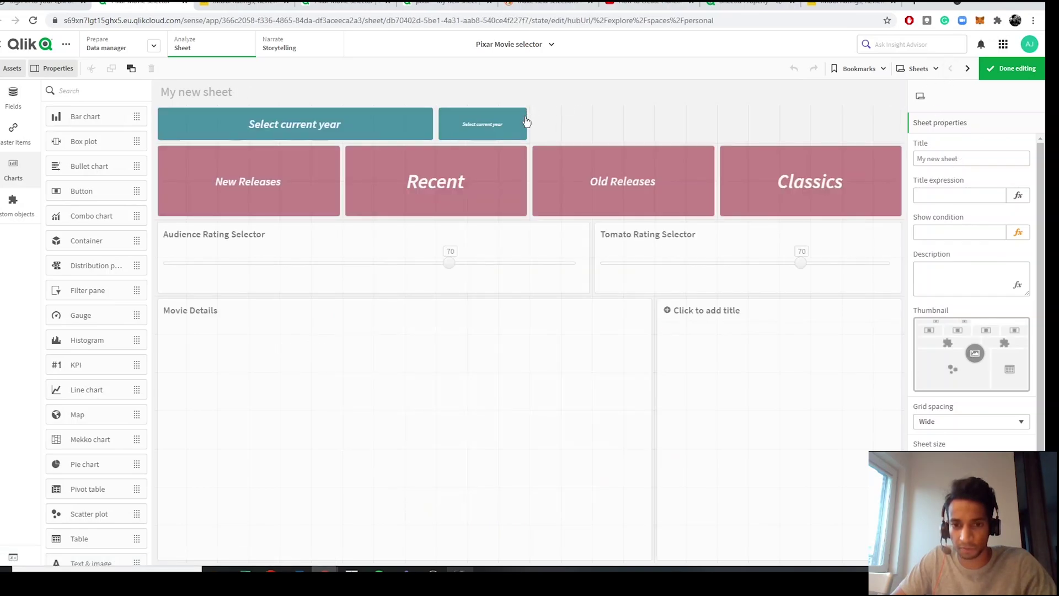
pyautogui.moveTo(527, 141); pyautogui.dragTo(611, 134)
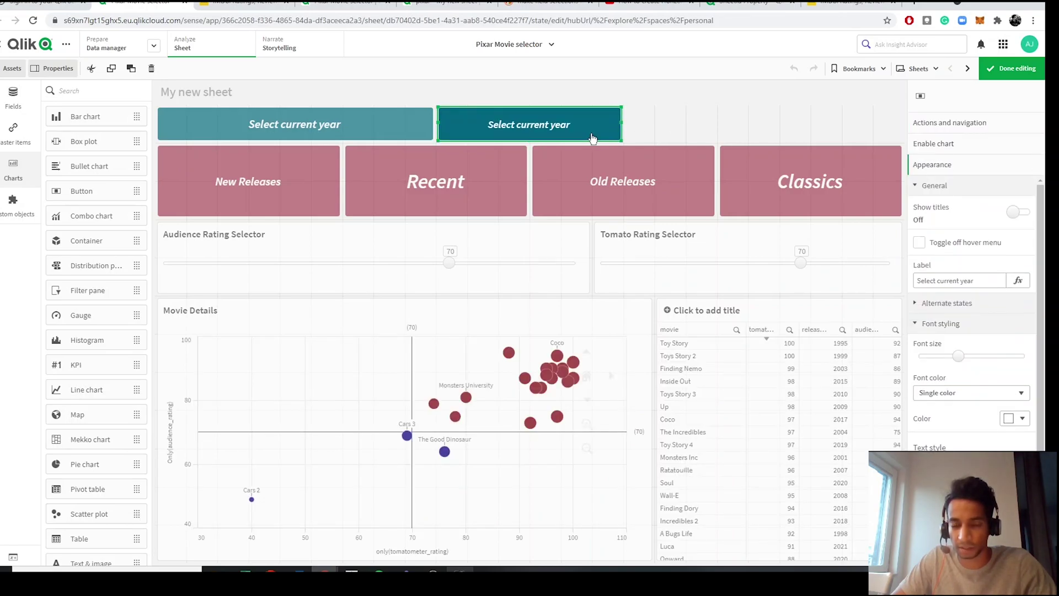
# - Set the copied button's navigation to Go to a sheet, with My new sheet (1) as the target sheet
pyautogui.click(925, 124)
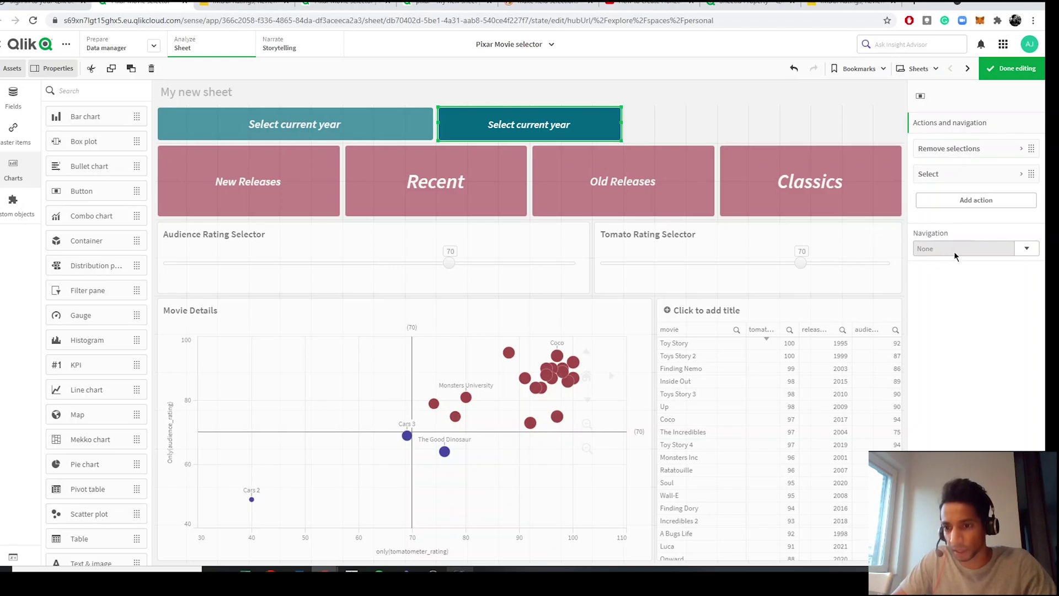
pyautogui.click(1018, 252)
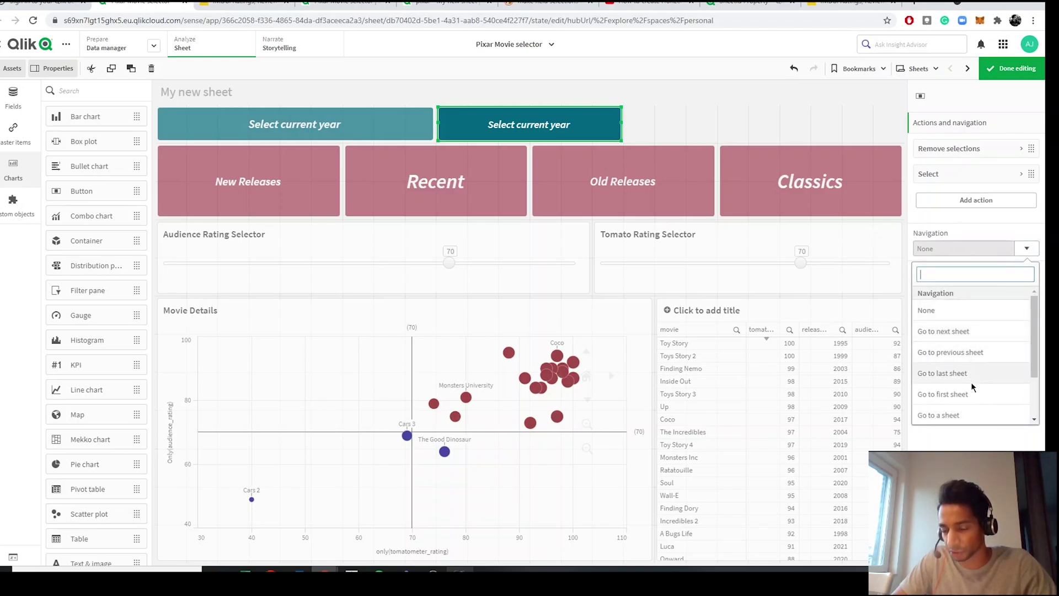
pyautogui.scroll(-2, 957, 372)
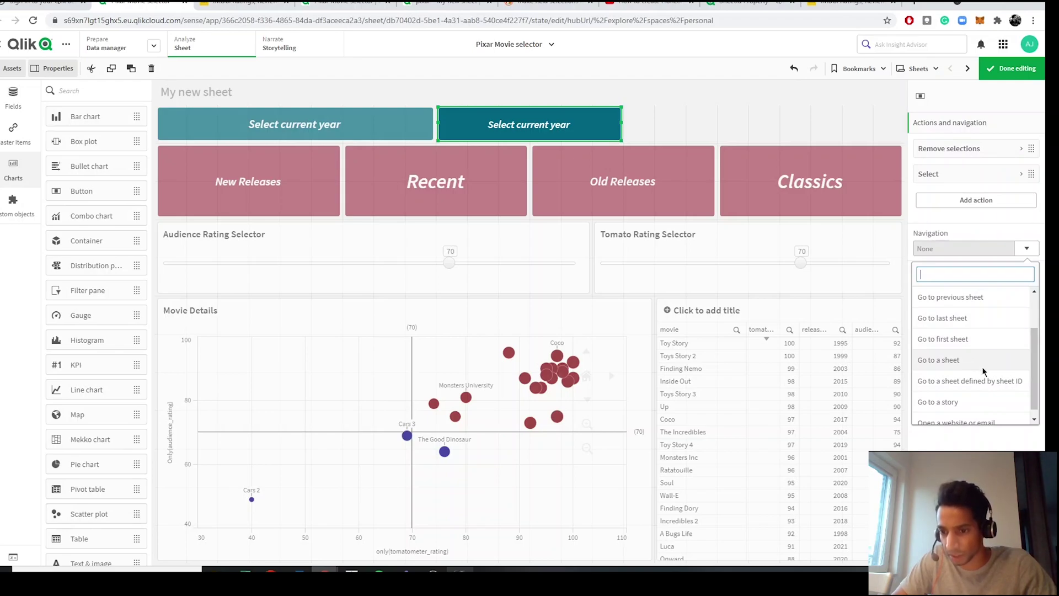
pyautogui.scroll(-1, 973, 362)
pyautogui.click(957, 353)
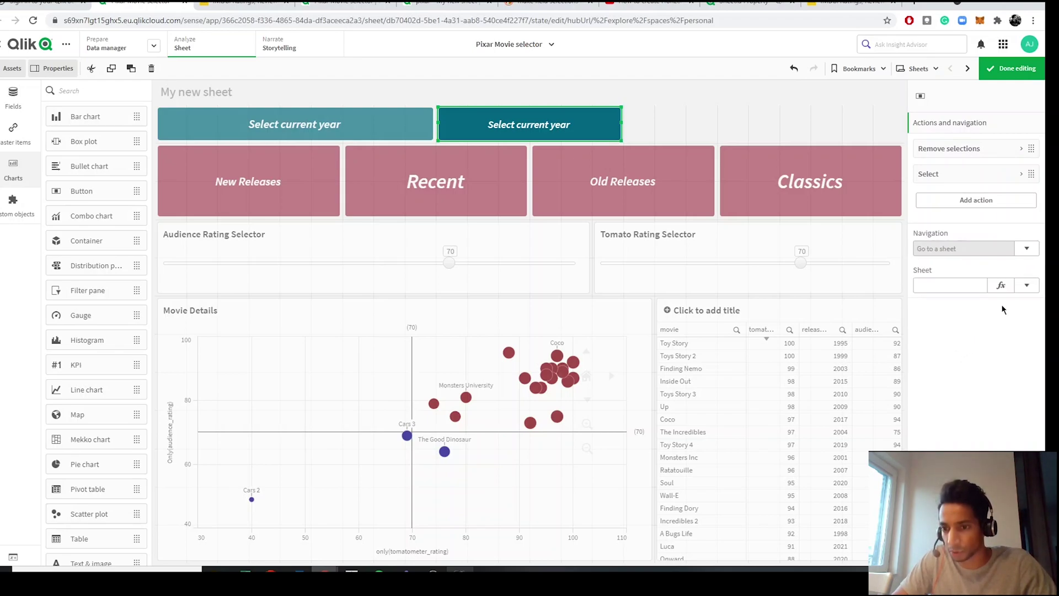
pyautogui.click(1029, 290)
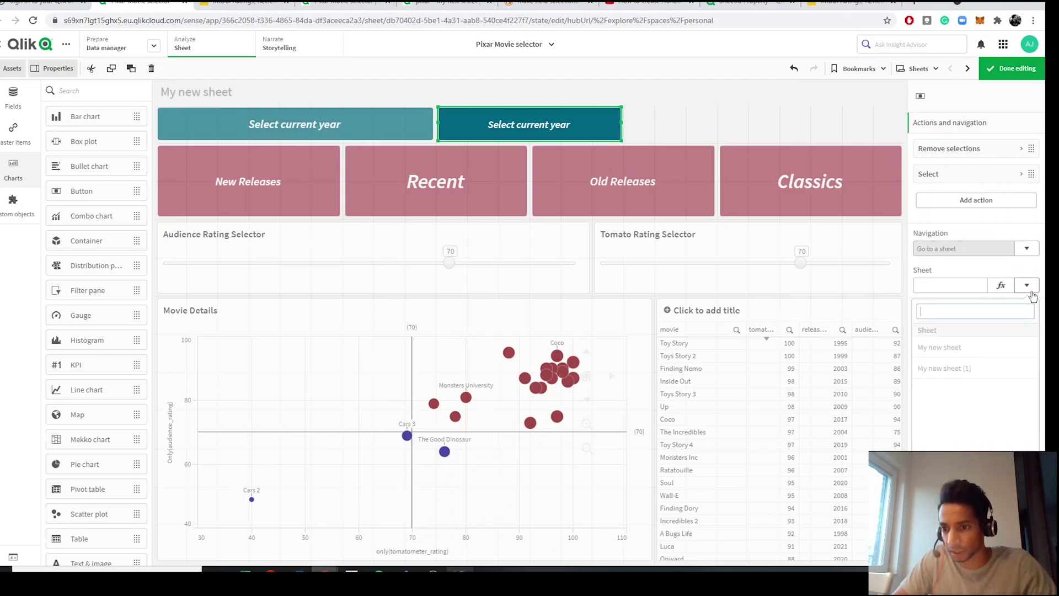
pyautogui.click(974, 370)
# - Test the copied button outside edit mode with a range of movies selected, and return to My new sheet
pyautogui.click(1012, 68)
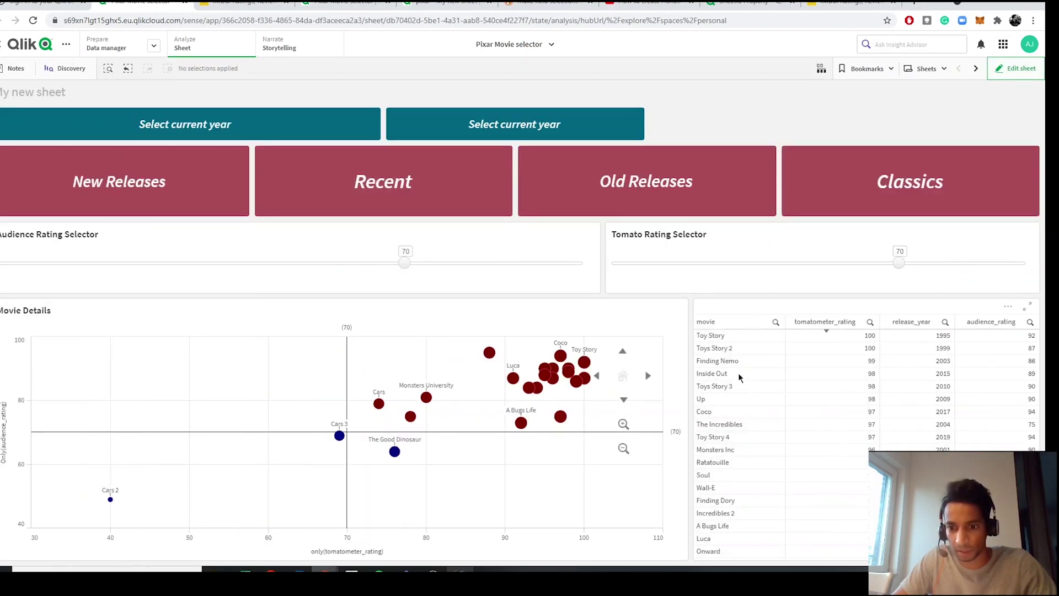
pyautogui.moveTo(718, 448); pyautogui.dragTo(717, 374)
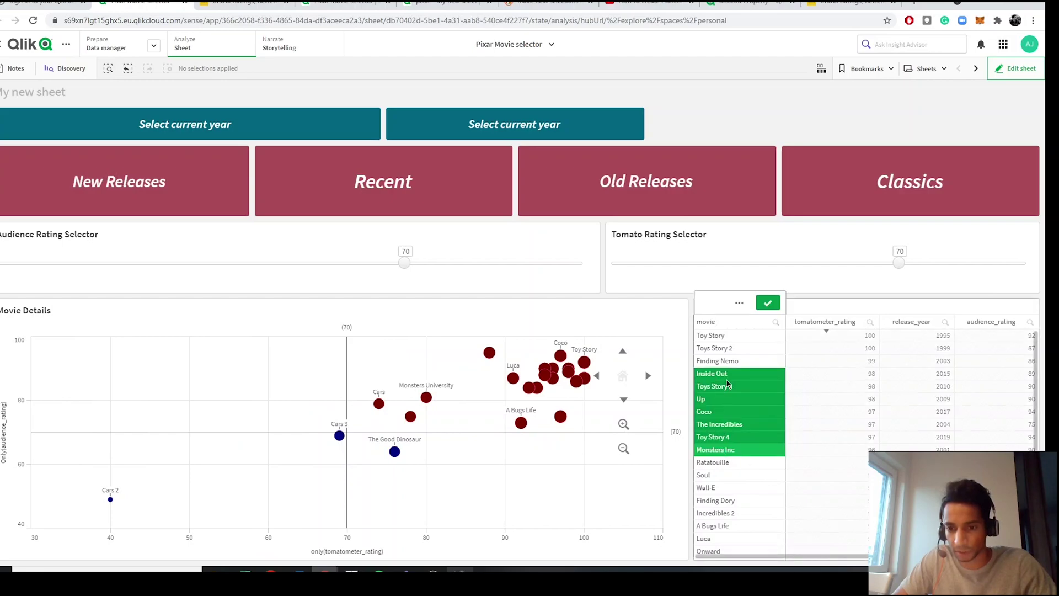
pyautogui.click(771, 303)
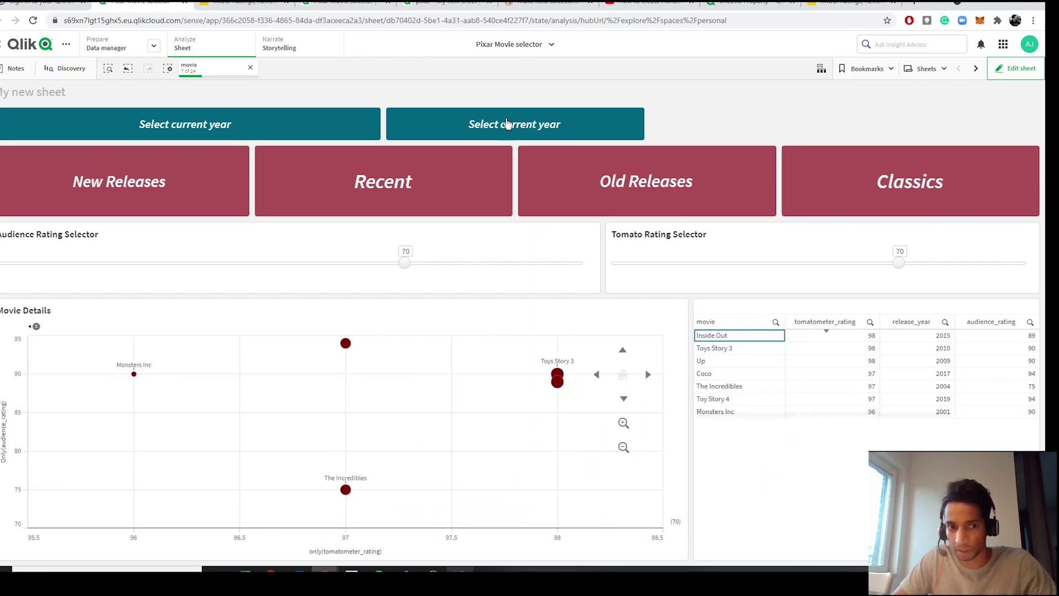
pyautogui.click(508, 126)
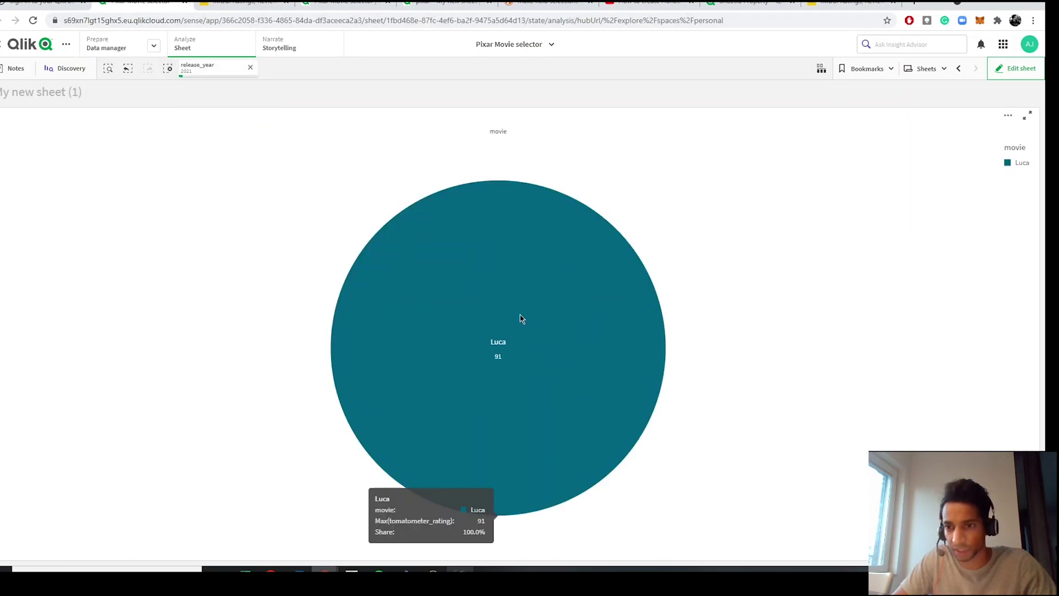
pyautogui.click(958, 69)
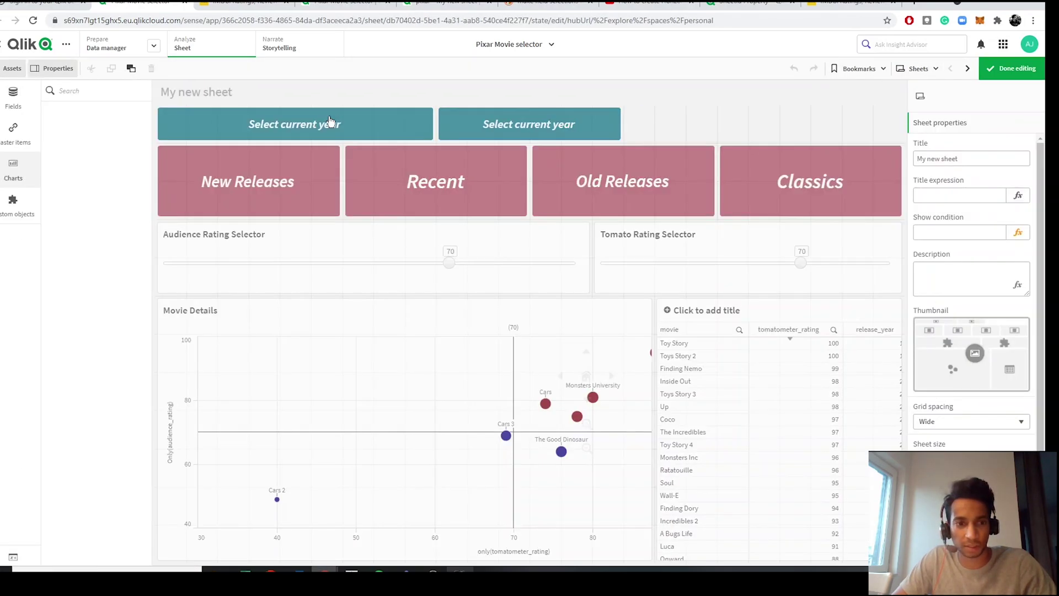
pyautogui.moveTo(81, 191); pyautogui.dragTo(707, 123)
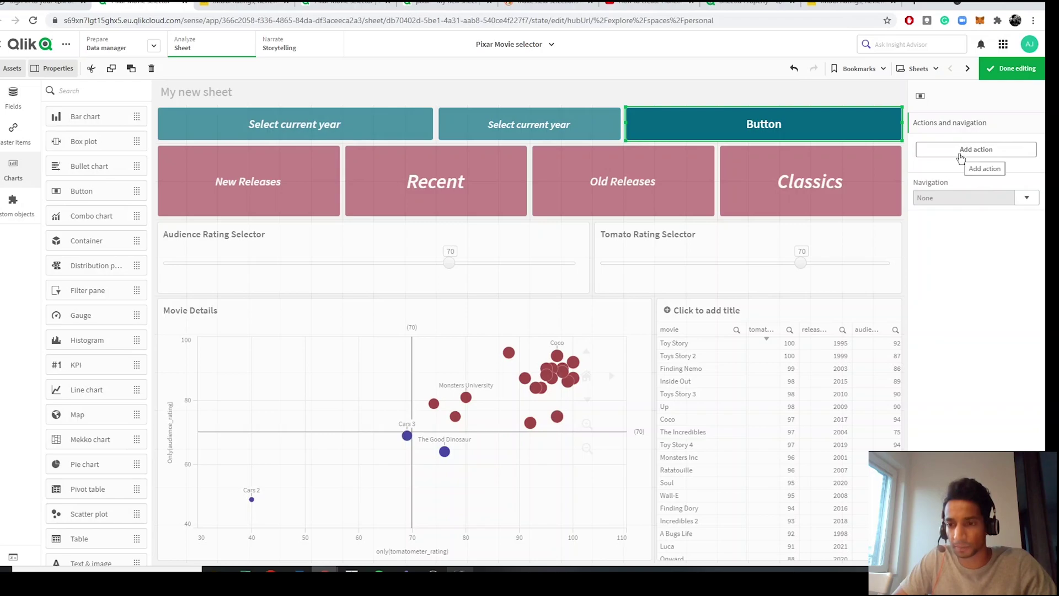
pyautogui.click(1026, 198)
pyautogui.scroll(-3, 971, 309)
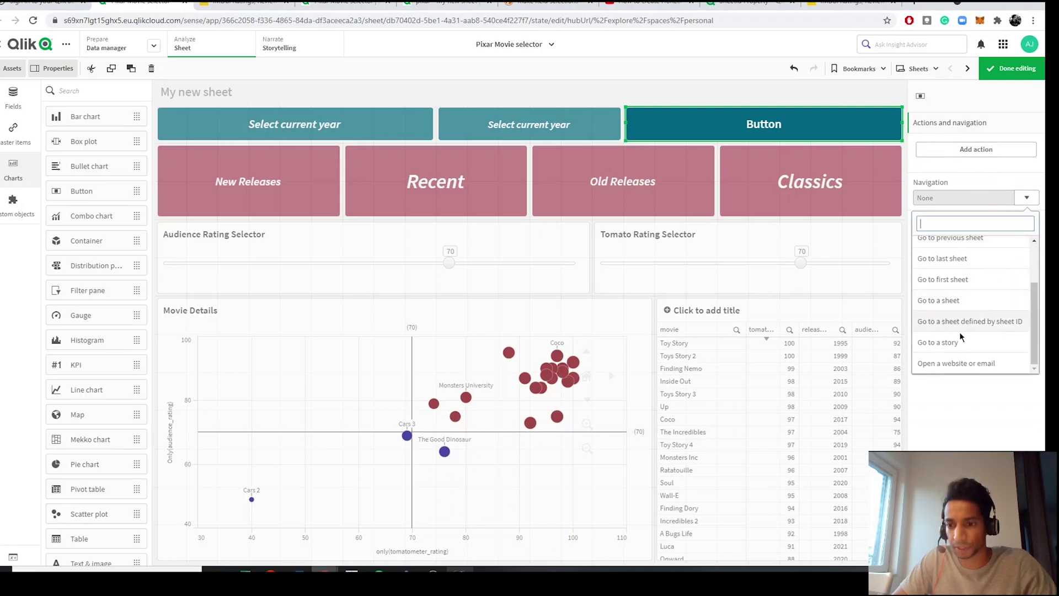
pyautogui.click(952, 366)
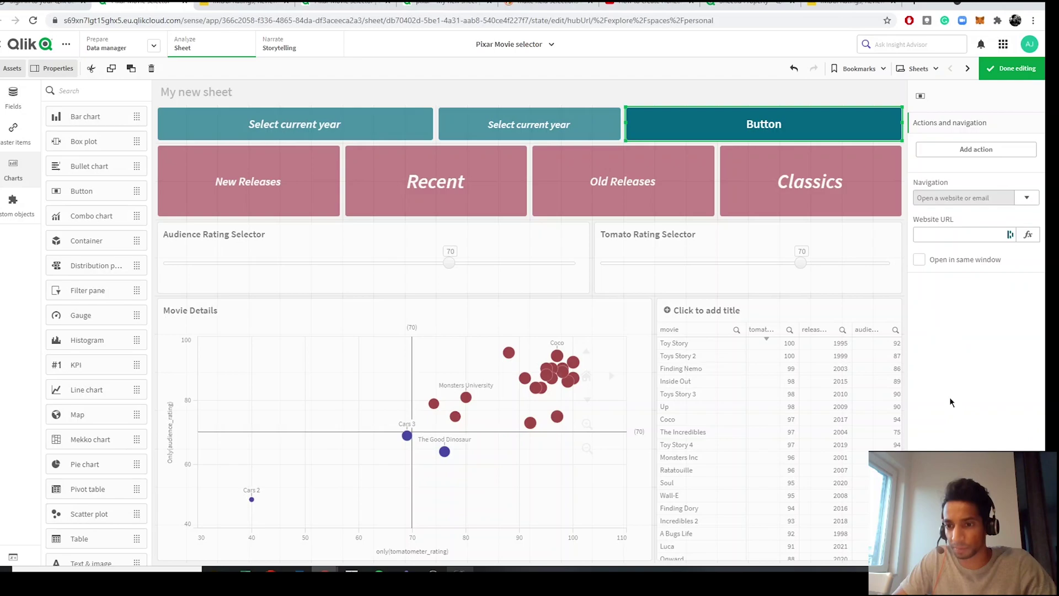
pyautogui.click(931, 236)
pyautogui.write('http://www.imdb.com/')
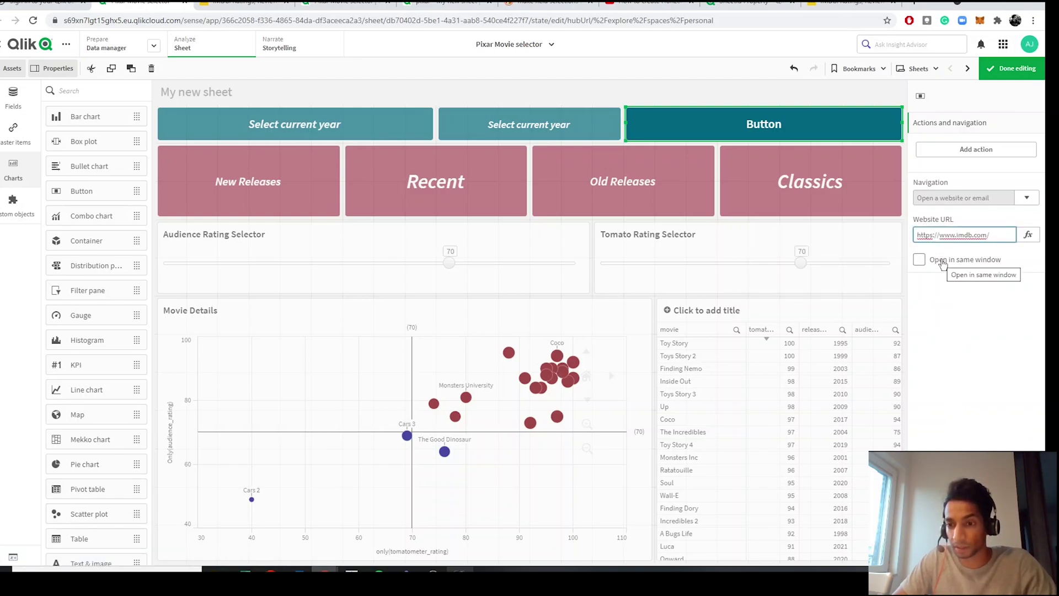
pyautogui.click(968, 332)
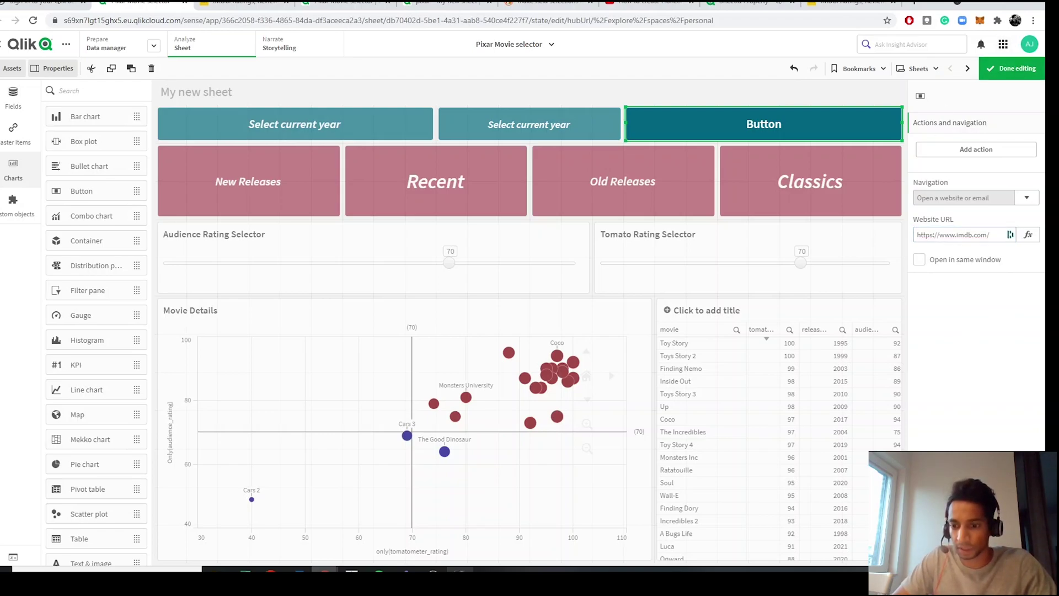
# - Change the third button's label to "Take me to IMDB"
pyautogui.moveTo(941, 280); pyautogui.dragTo(870, 279)
pyautogui.write('Take me to')
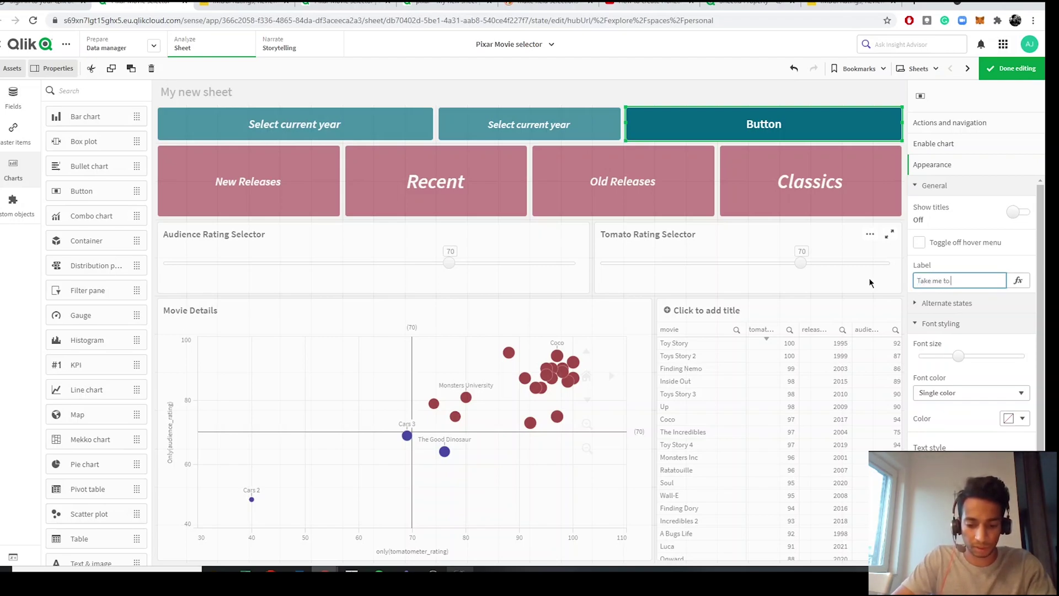
pyautogui.write(' IMDB')
pyautogui.press('Return')
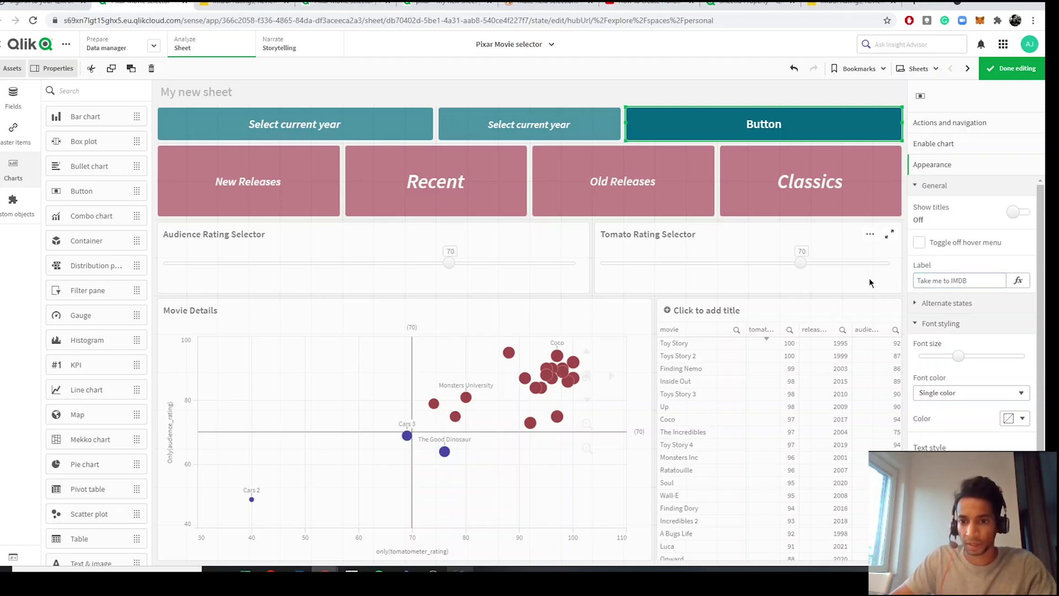
# - Finish editing the sheet, test the Take me to IMDB button, and return to My new sheet to look through the movie table
pyautogui.click(996, 69)
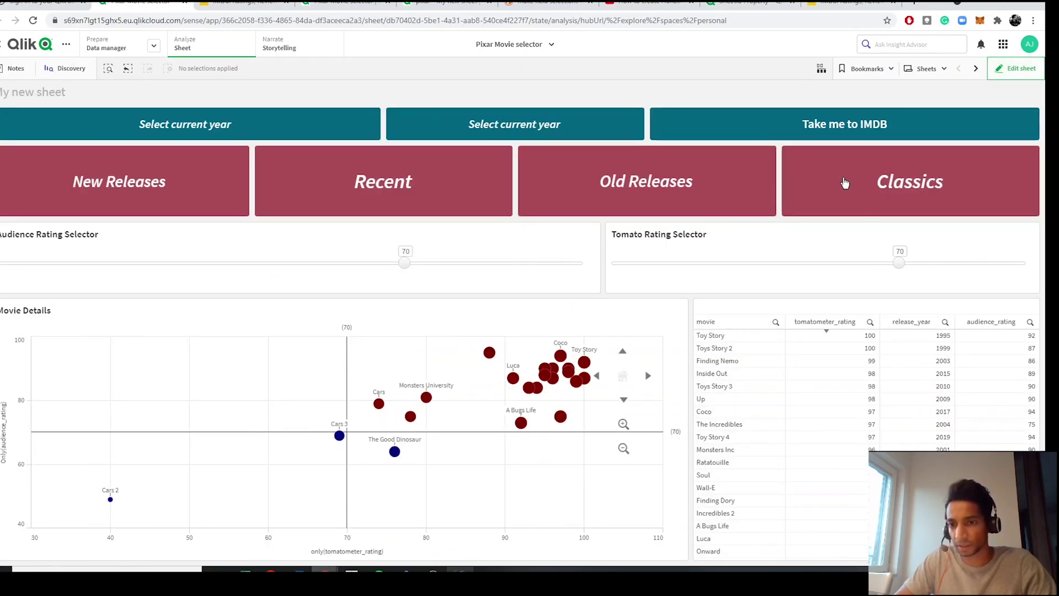
pyautogui.click(843, 125)
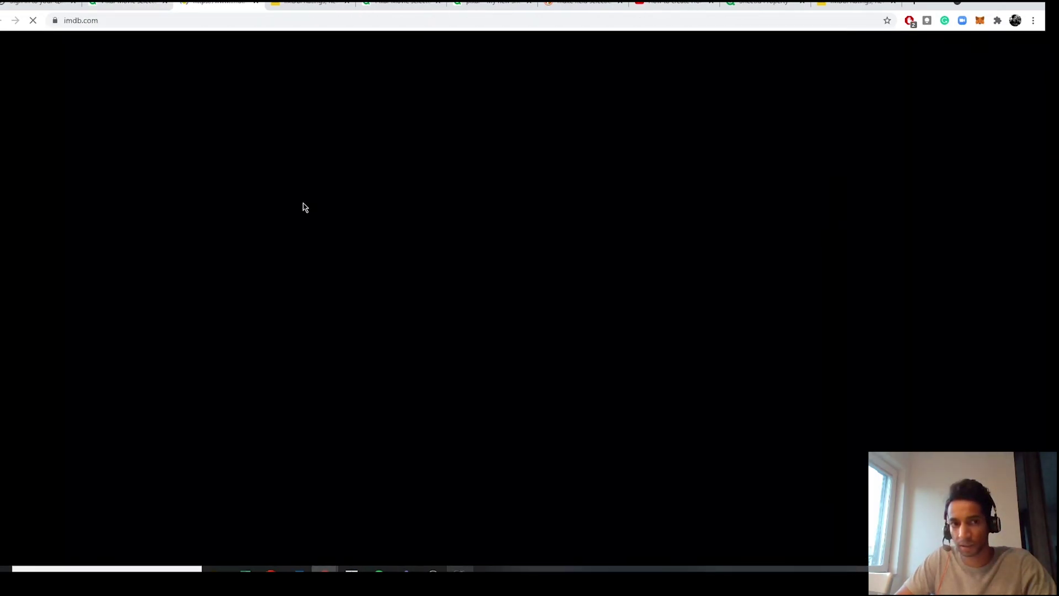
pyautogui.scroll(-5, 464, 210)
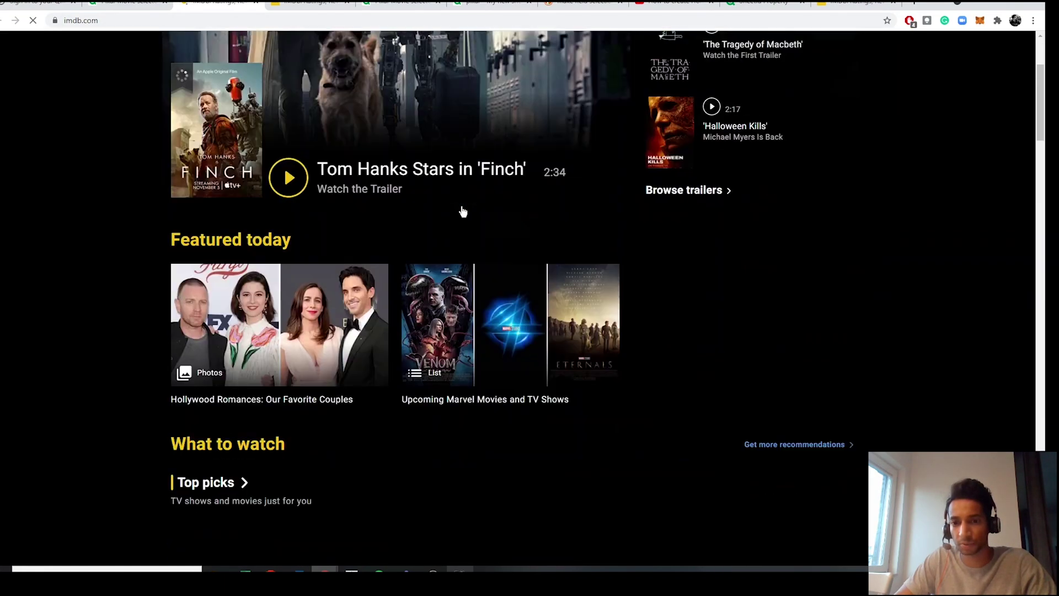
pyautogui.click(126, 3)
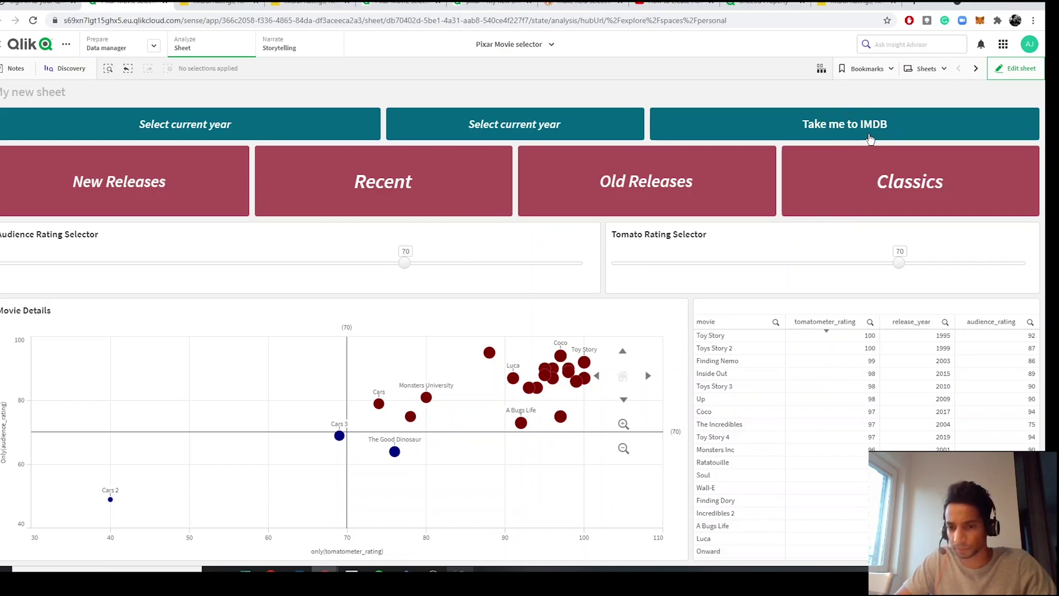
pyautogui.scroll(-2, 711, 420)
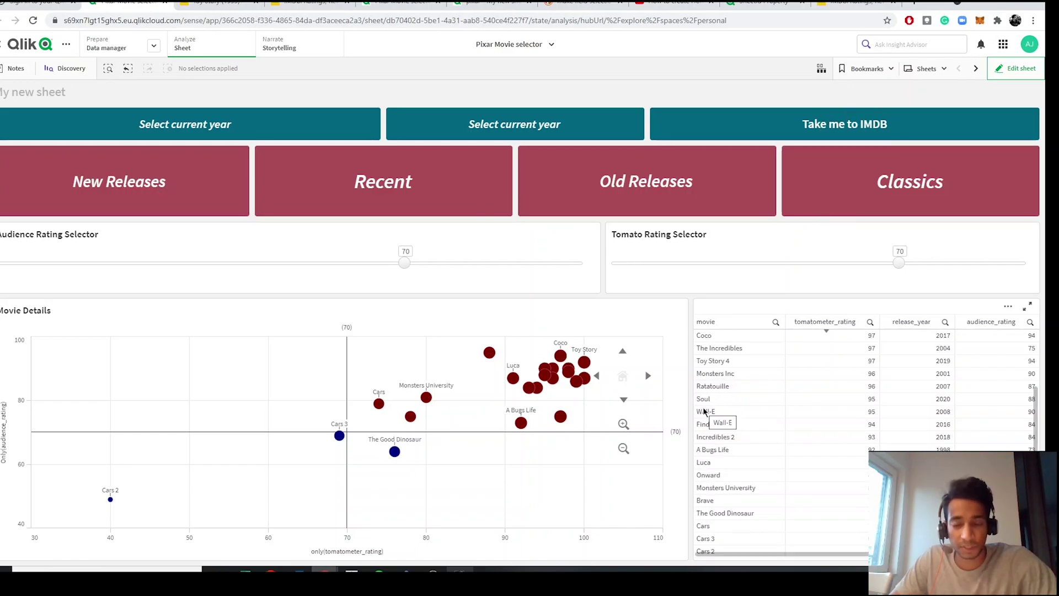